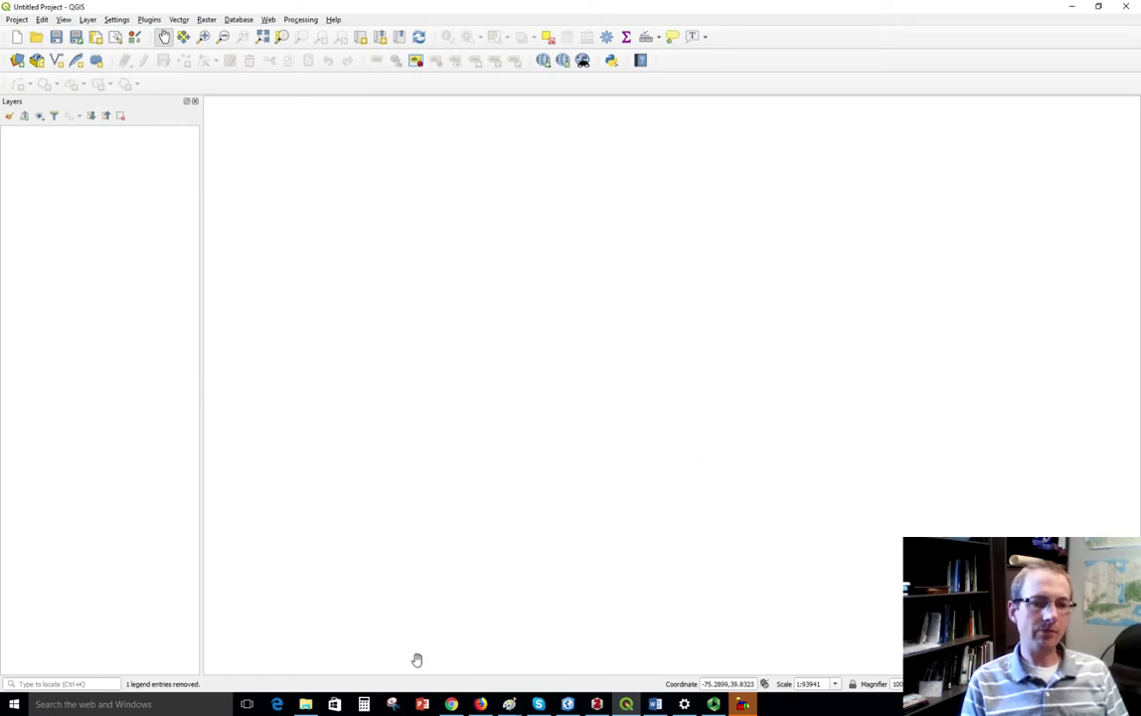
# - Bring up File Explorer showing the philly_health_demo data folder beside the empty QGIS project
pyautogui.click(307, 704)
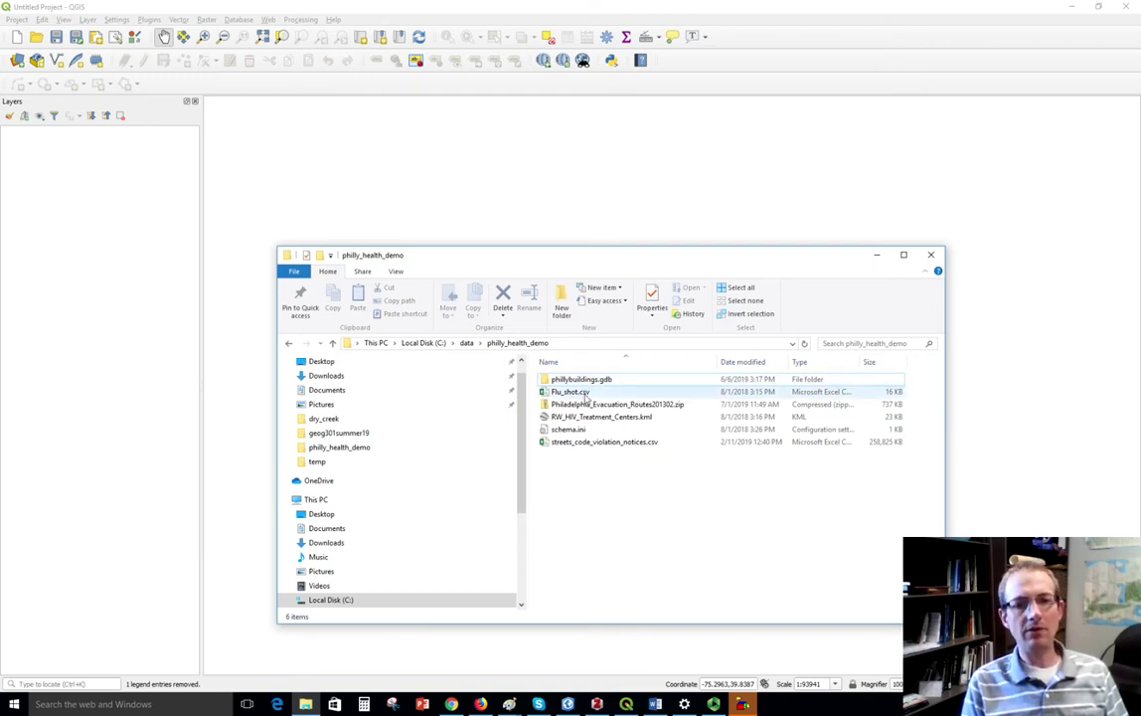
# - Select Philadelphia_Evacuation_Routes201302.zip in the philly_health_demo file list
pyautogui.click(578, 404)
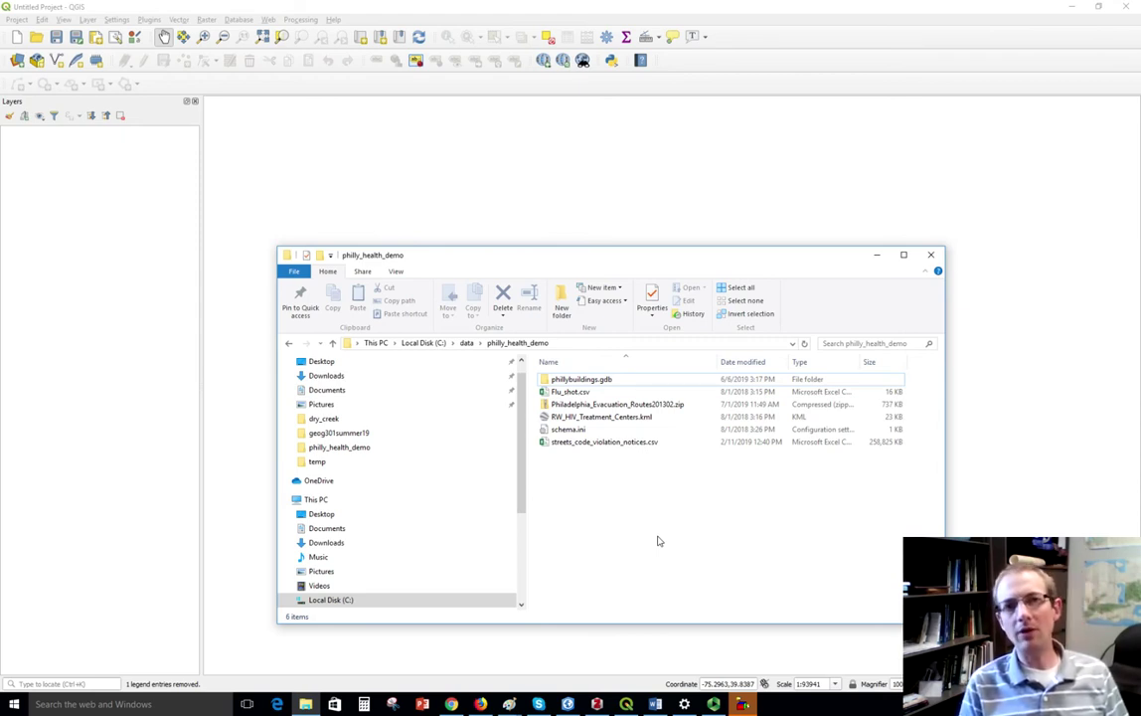
pyautogui.click(686, 405)
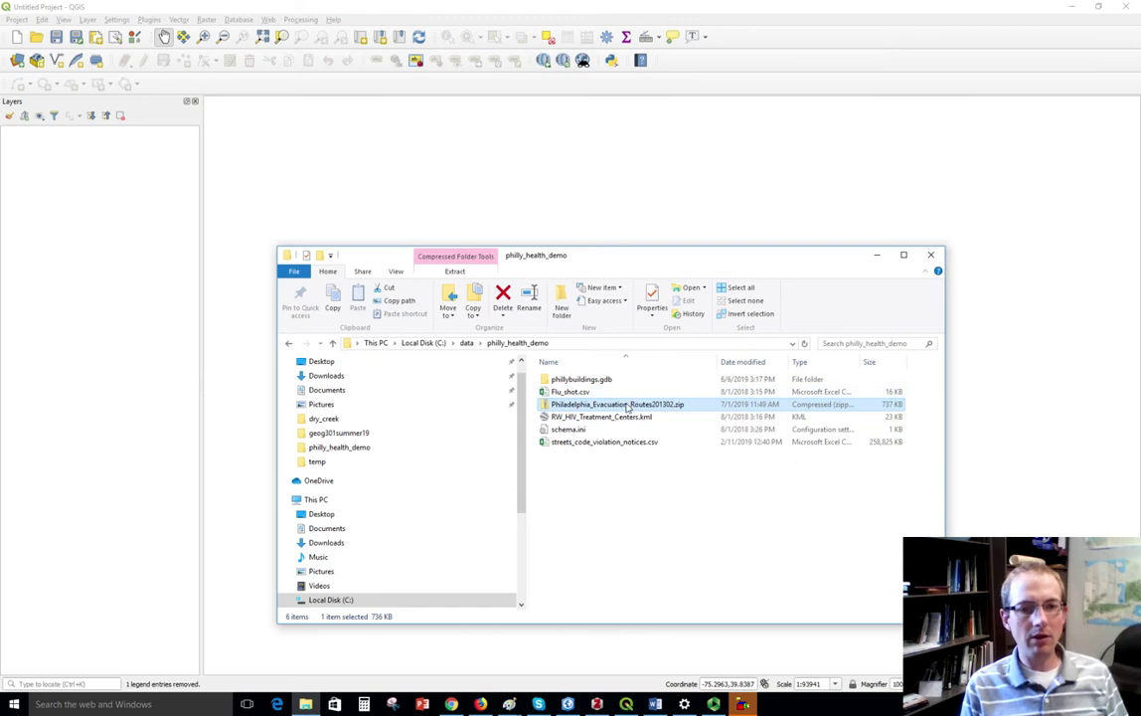
# - Extract the evacuation routes zip straight into philly_health_demo, then minimize File Explorer
pyautogui.rightClick(629, 406)
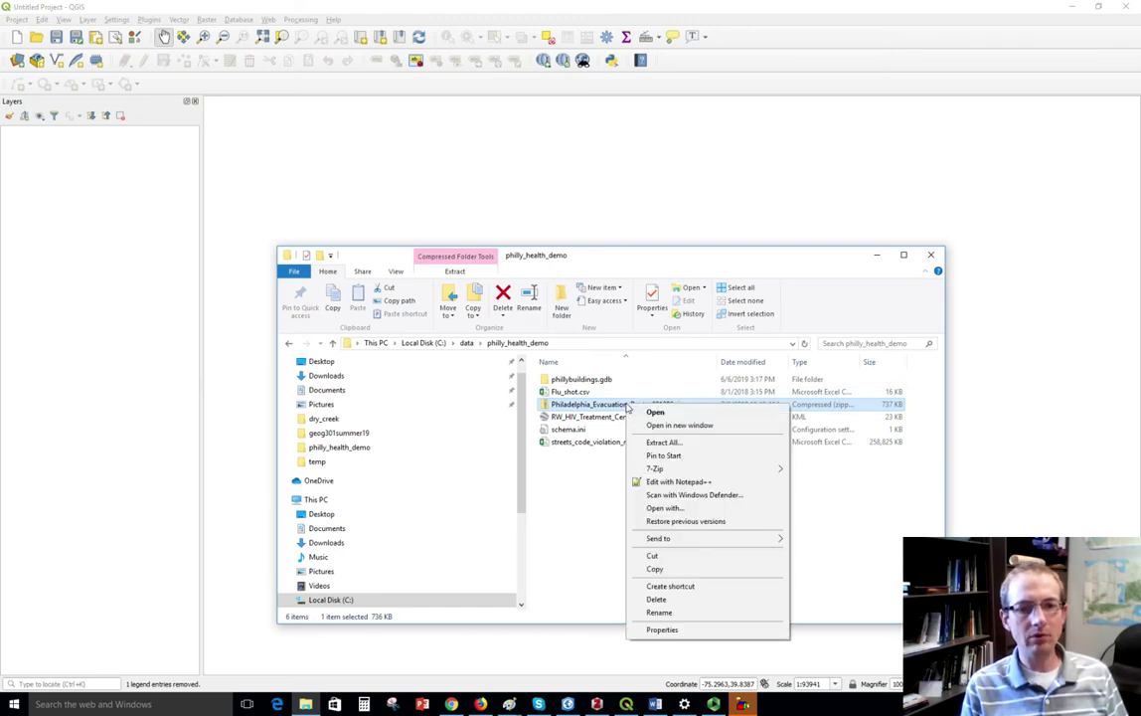
pyautogui.click(682, 449)
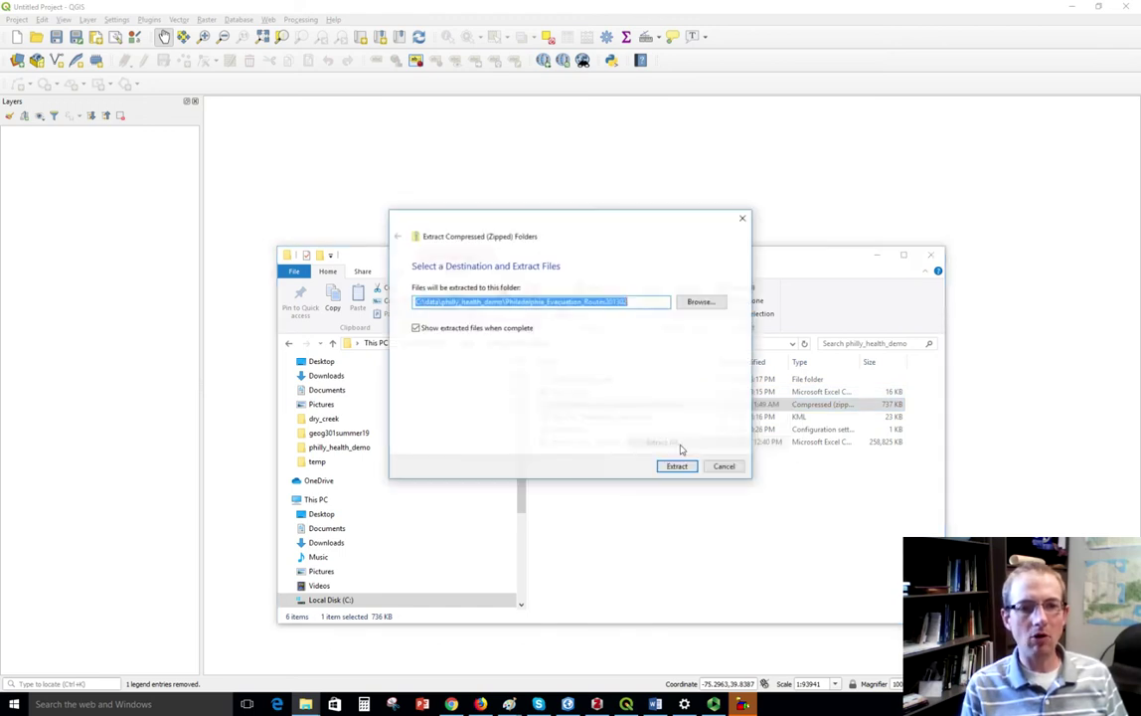
pyautogui.moveTo(636, 311); pyautogui.dragTo(513, 308)
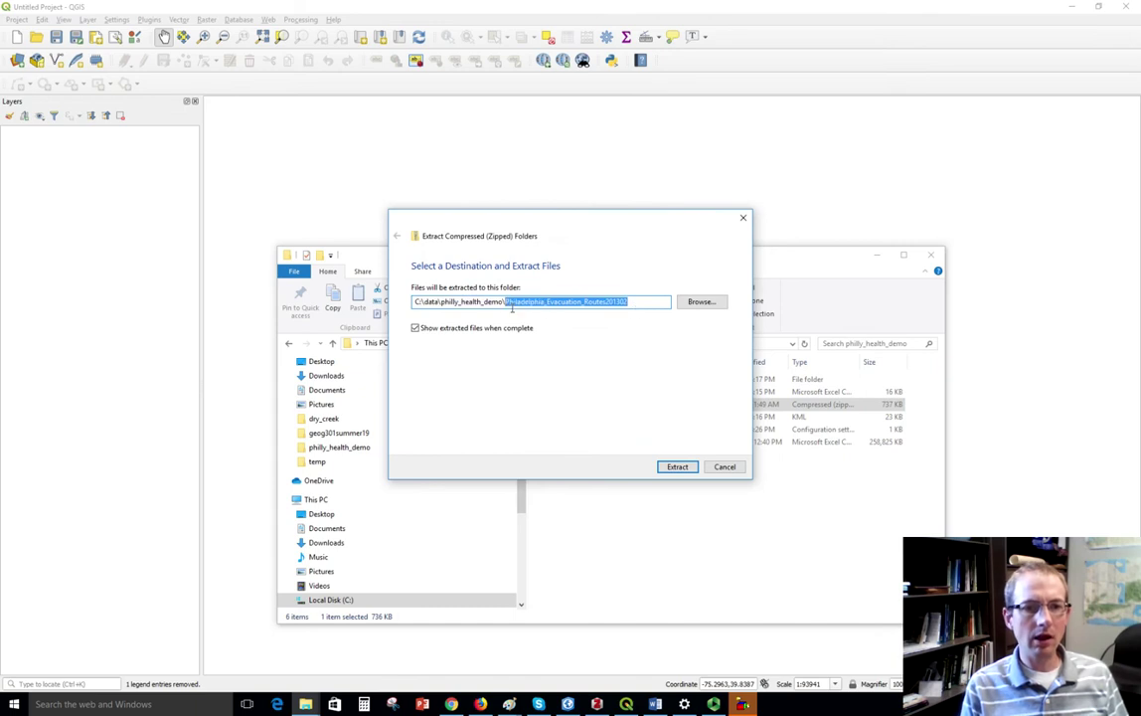
pyautogui.press('BackSpace')
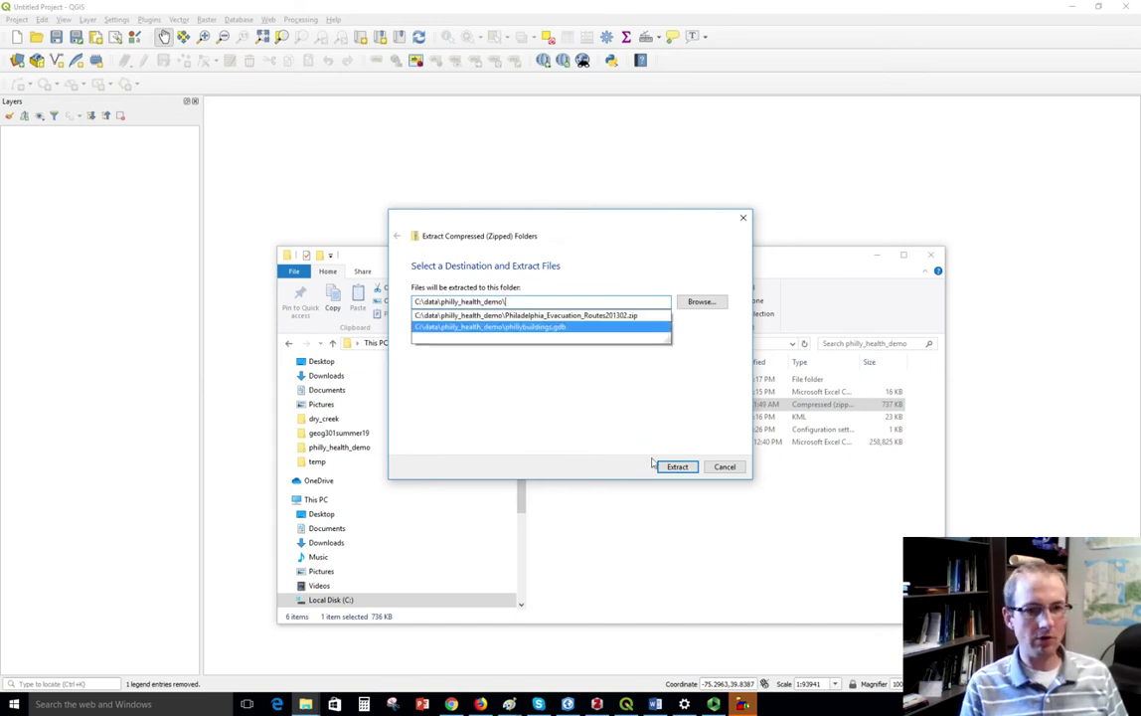
pyautogui.click(677, 466)
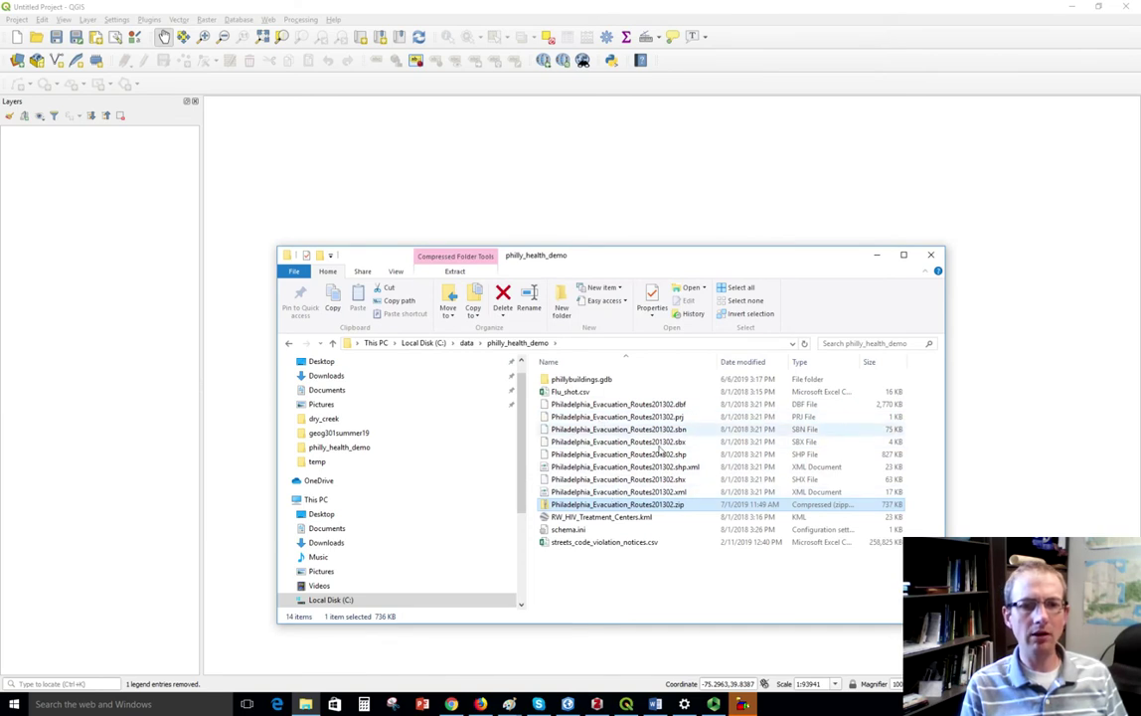
pyautogui.click(803, 455)
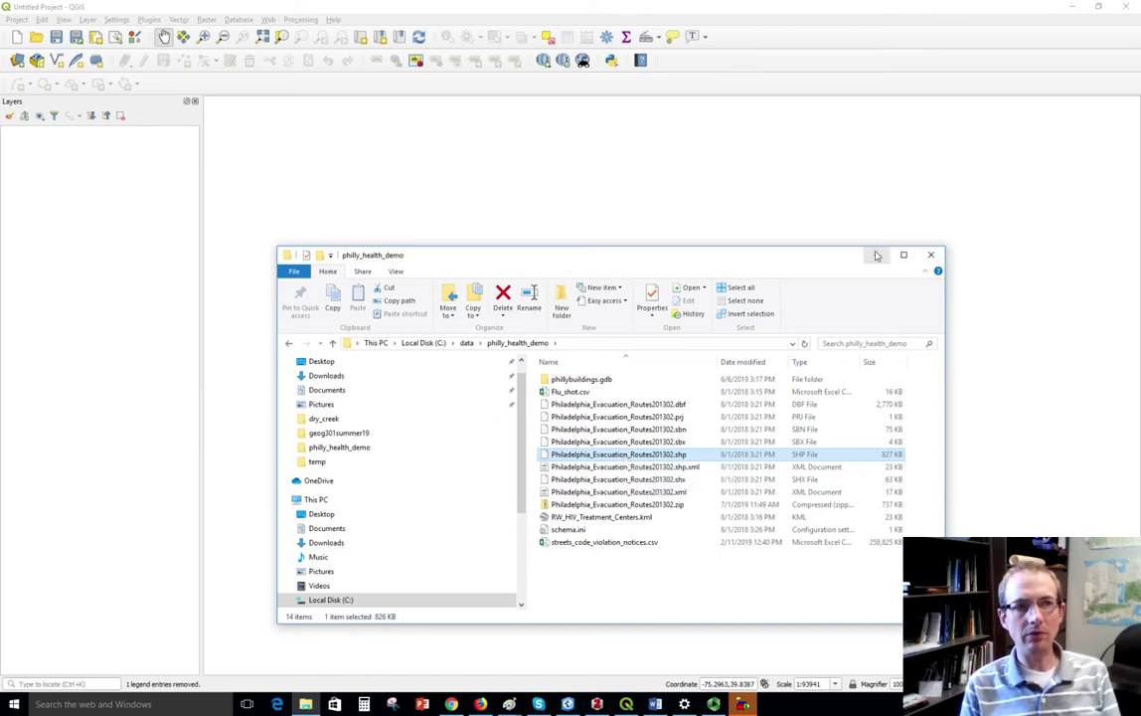
pyautogui.click(876, 256)
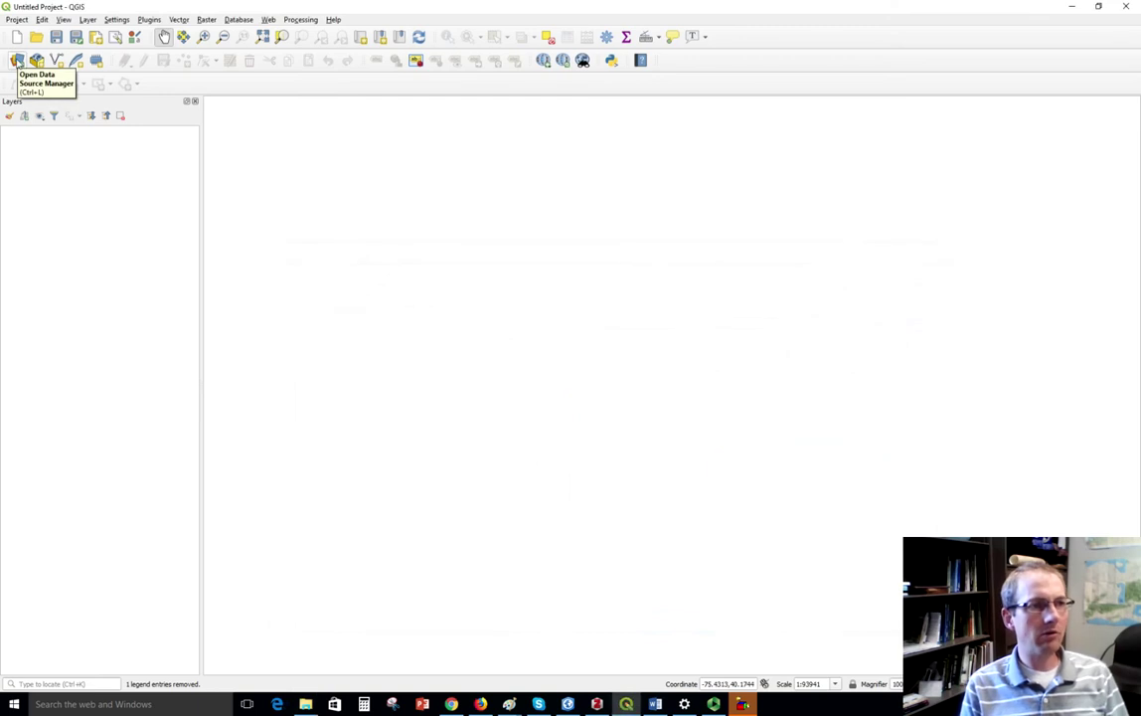
# - Add Philadelphia_Evacuation_Routes201302.shp as a vector layer, then clear the dataset path
pyautogui.click(17, 60)
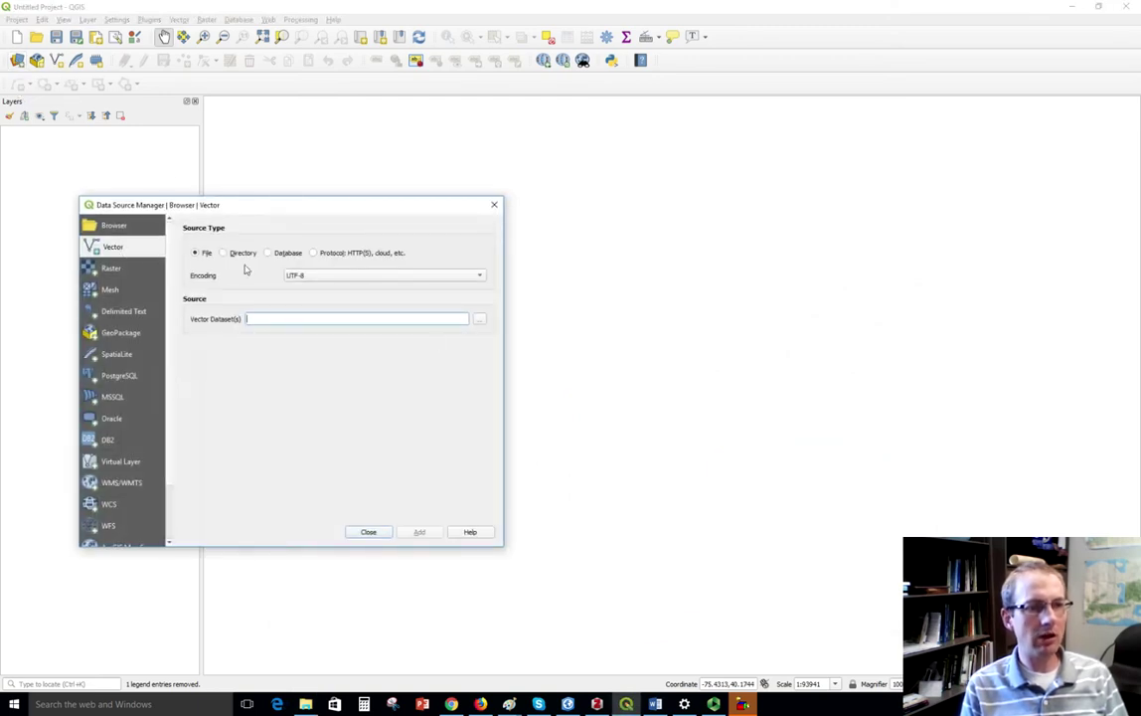
pyautogui.click(480, 319)
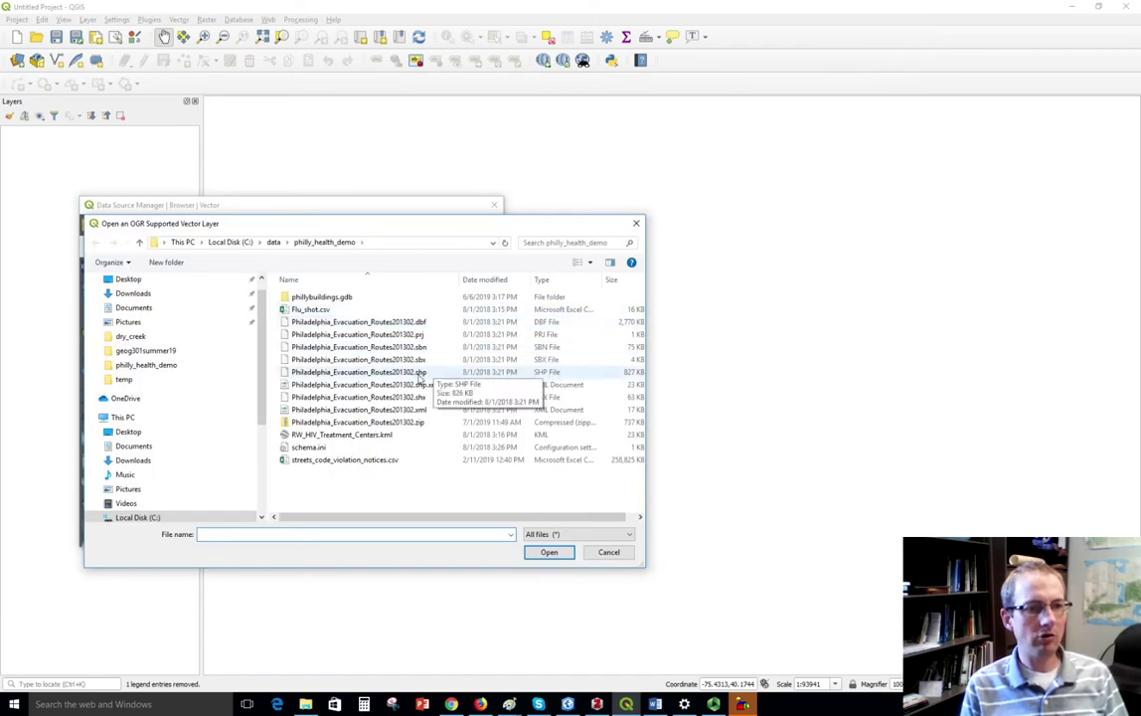
pyautogui.click(447, 372)
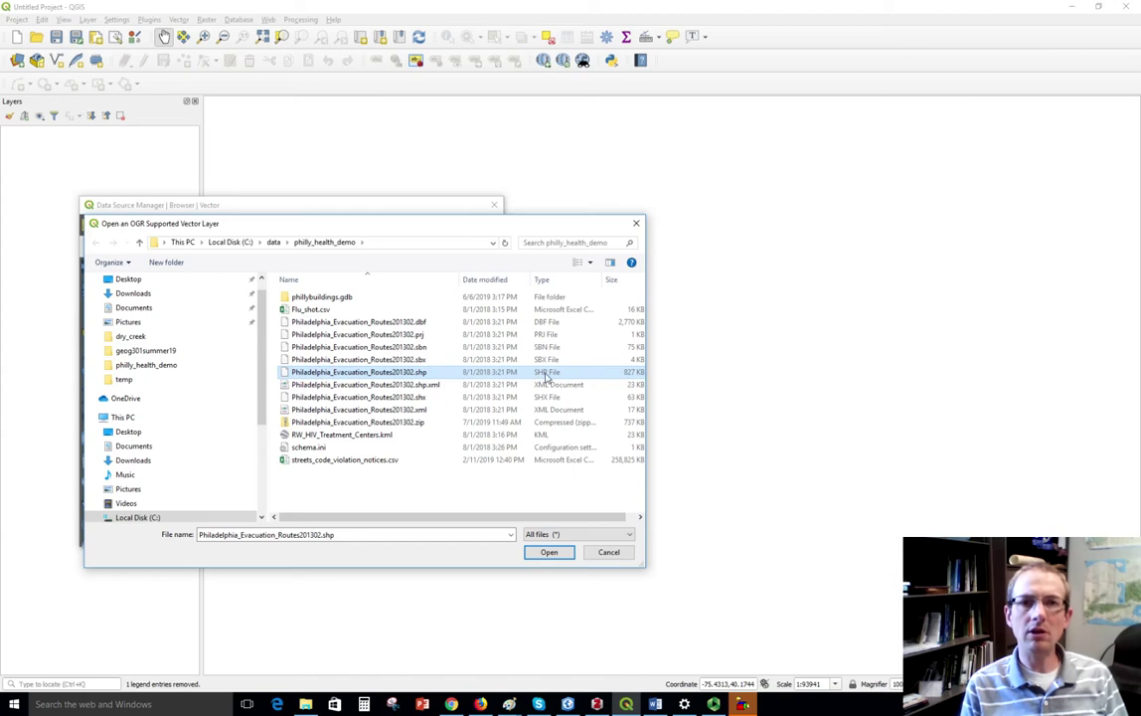
pyautogui.click(542, 557)
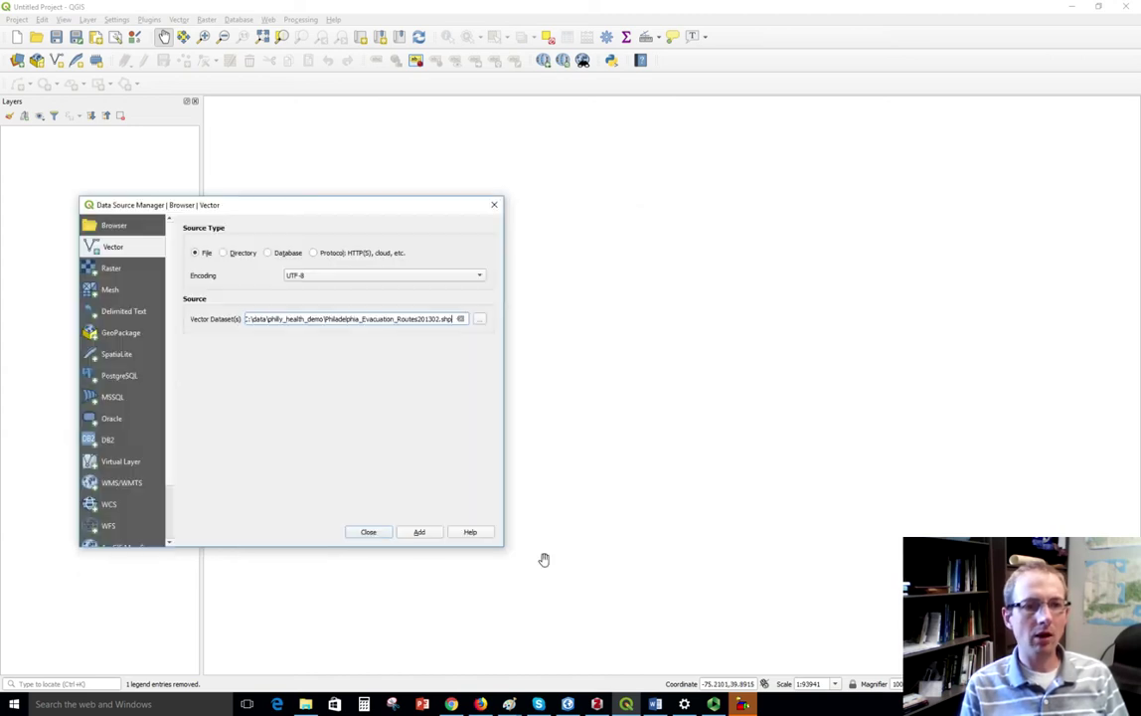
pyautogui.click(419, 531)
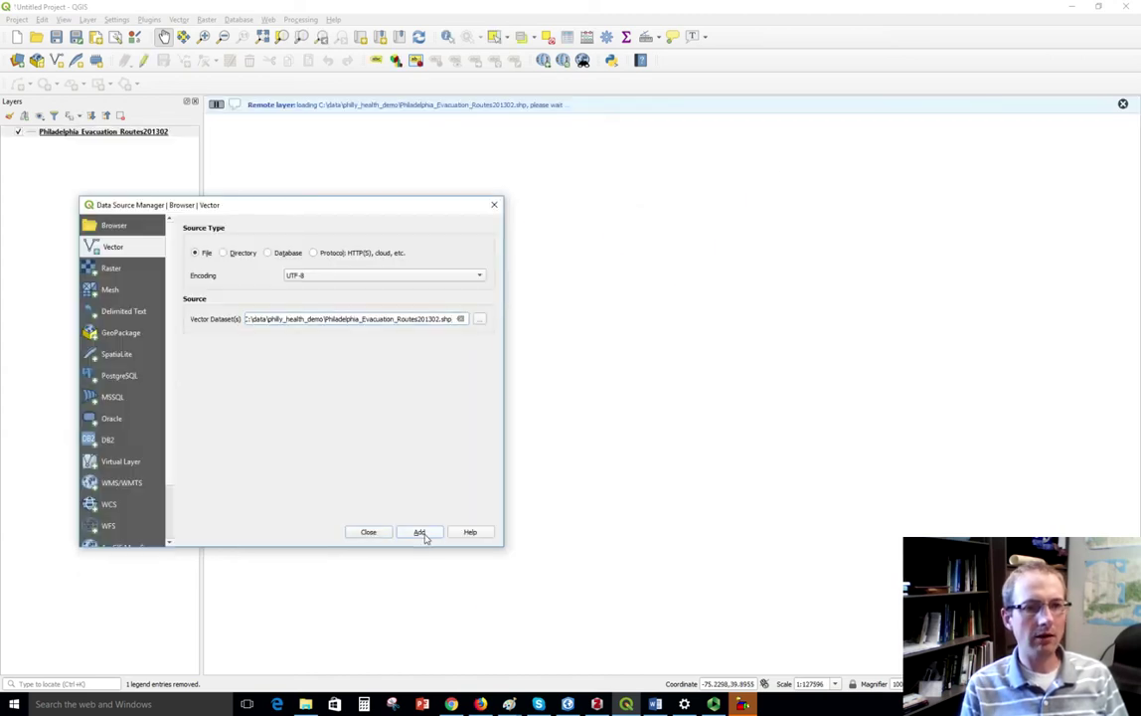
pyautogui.moveTo(379, 207); pyautogui.dragTo(333, 207)
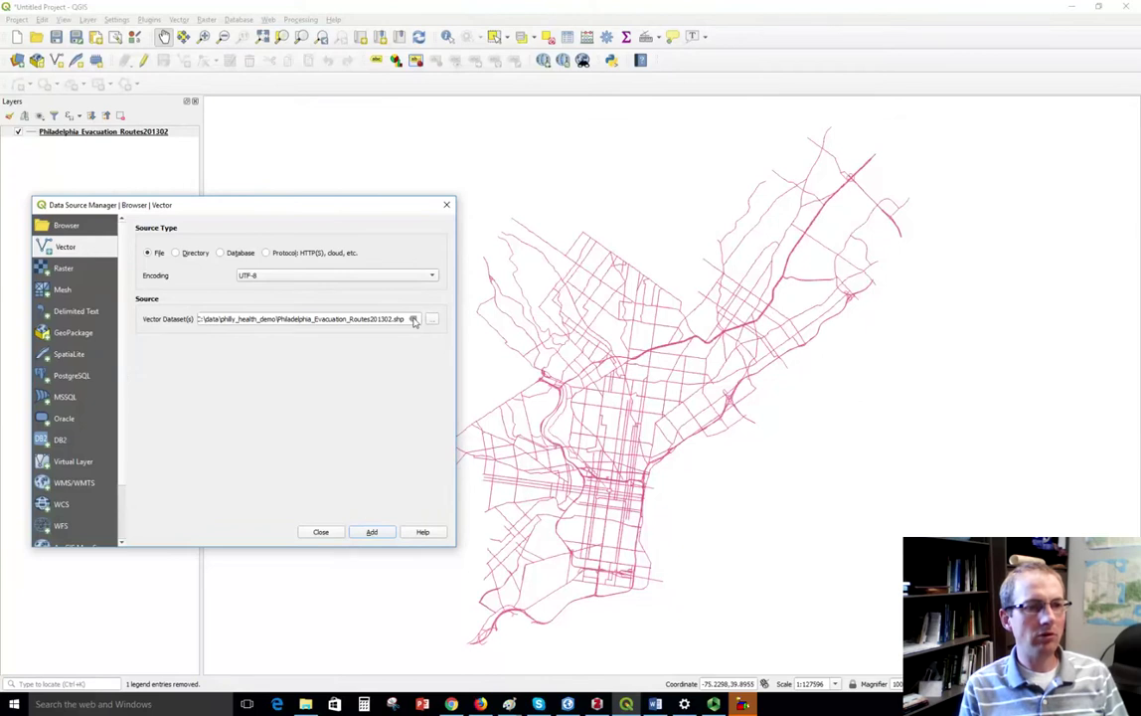
pyautogui.click(413, 319)
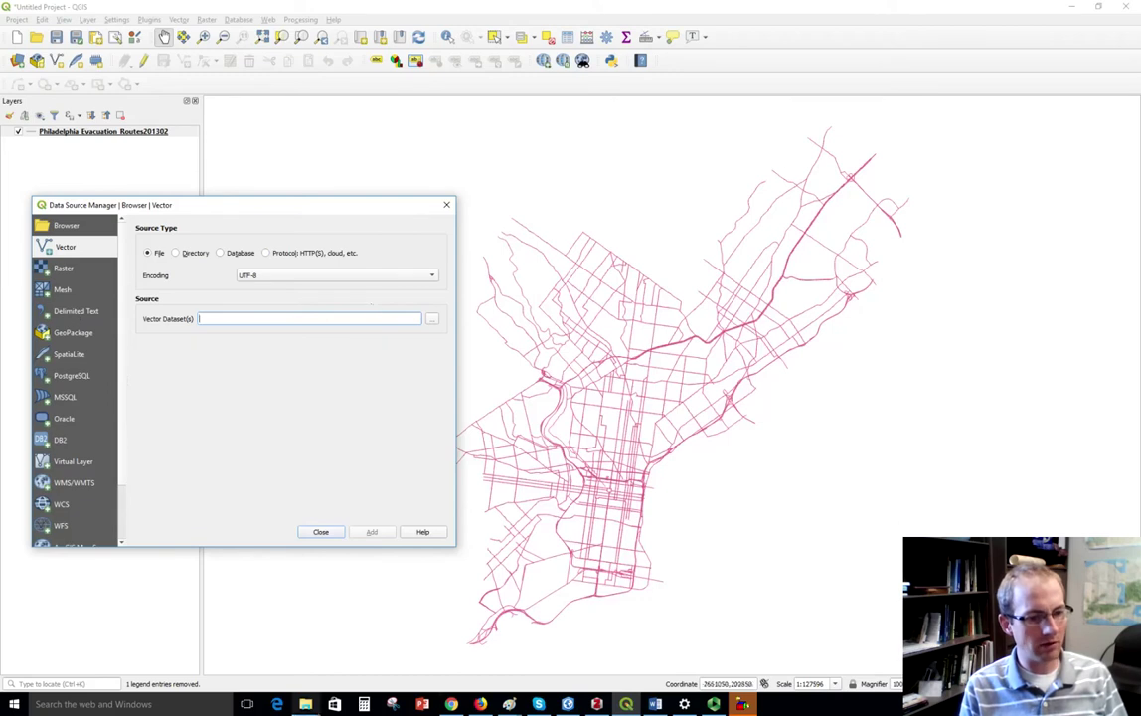
pyautogui.click(306, 704)
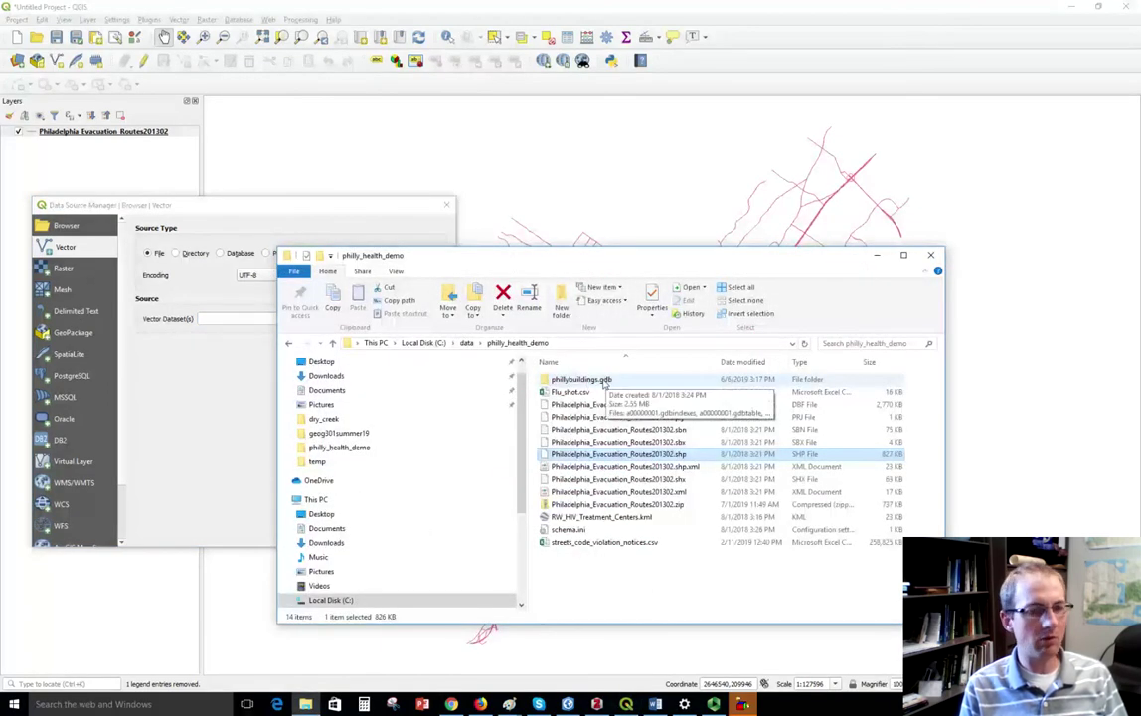
pyautogui.doubleClick(603, 379)
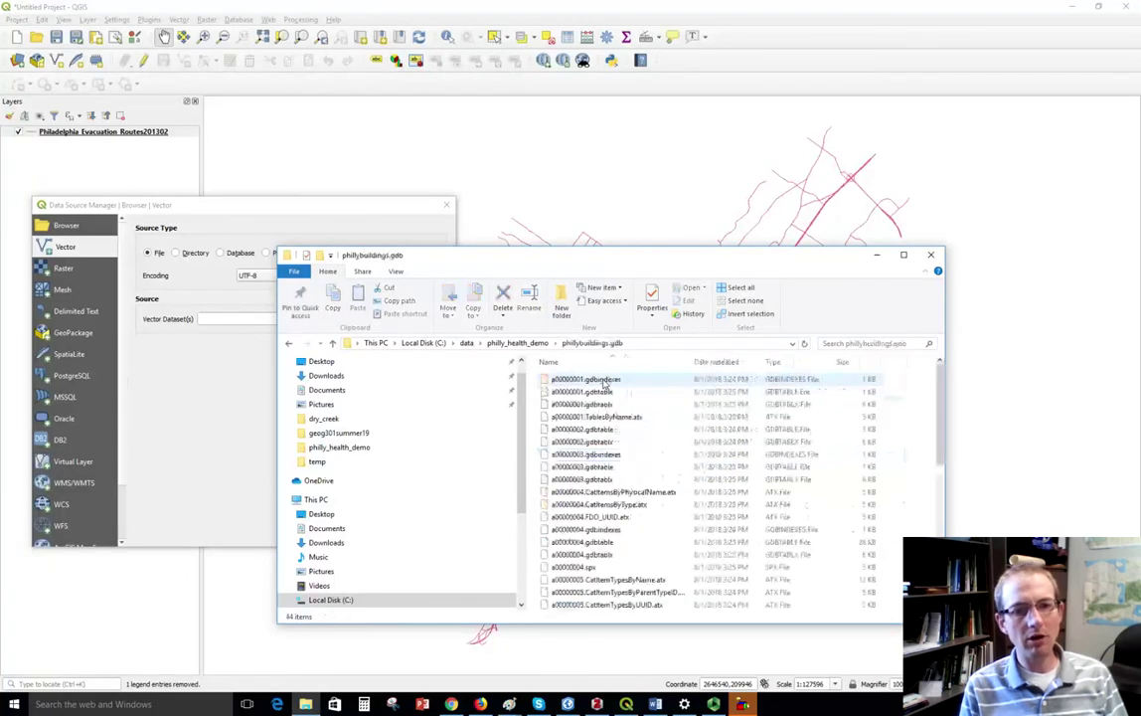
pyautogui.scroll(-5, 637, 476)
pyautogui.scroll(-3, 641, 480)
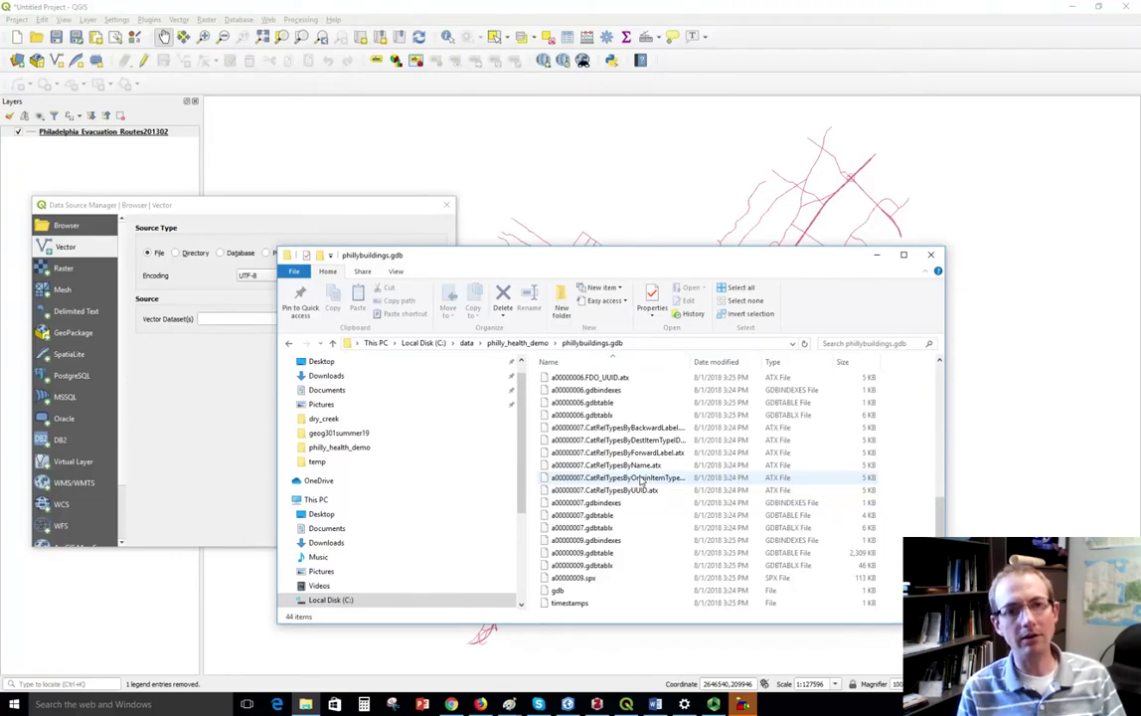
pyautogui.click(529, 344)
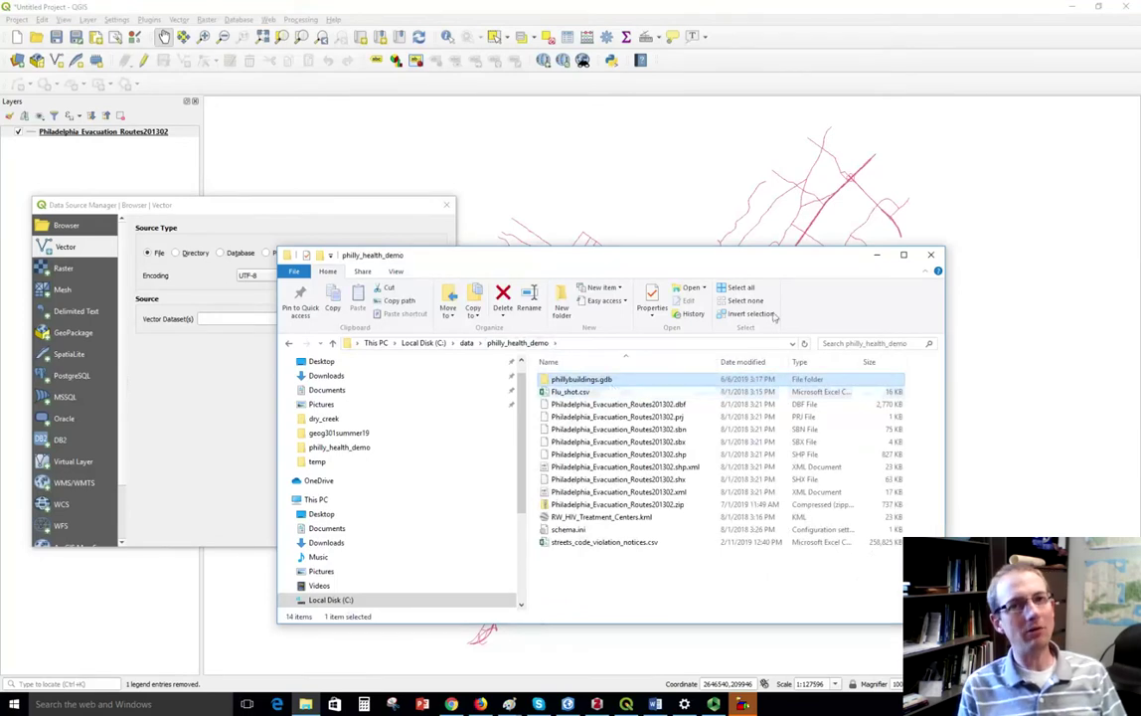
pyautogui.click(875, 255)
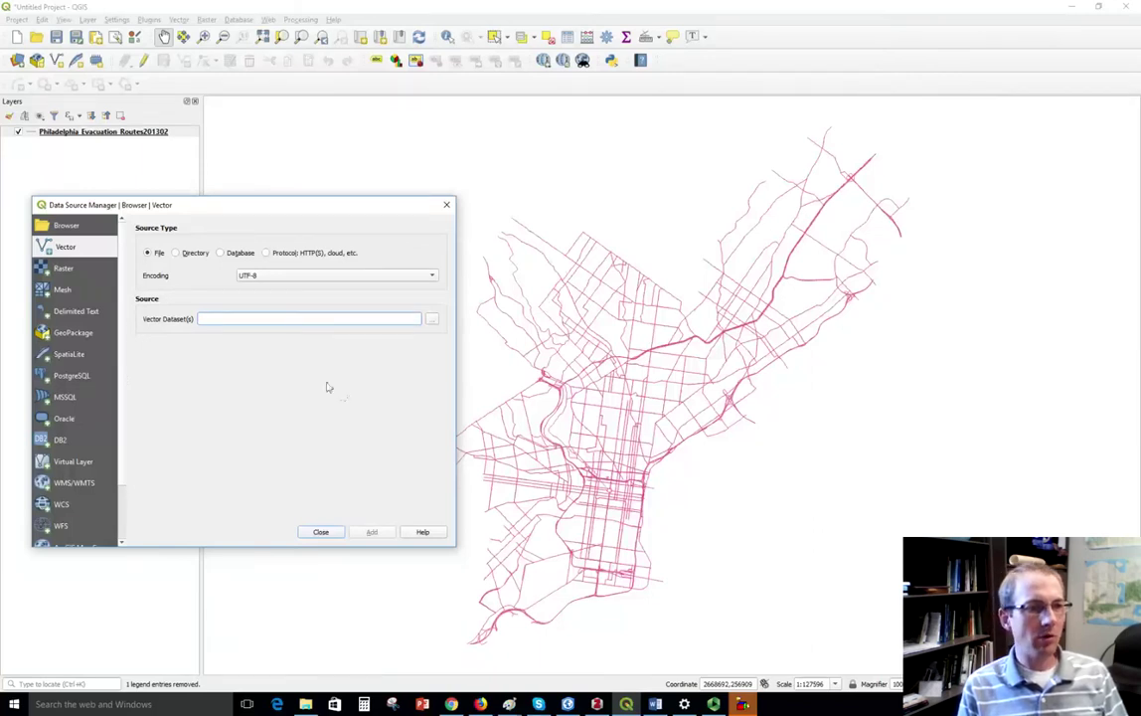
# - Add the demolitions layer from phillybuildings.gdb as an OpenFileGDB directory source
pyautogui.click(176, 253)
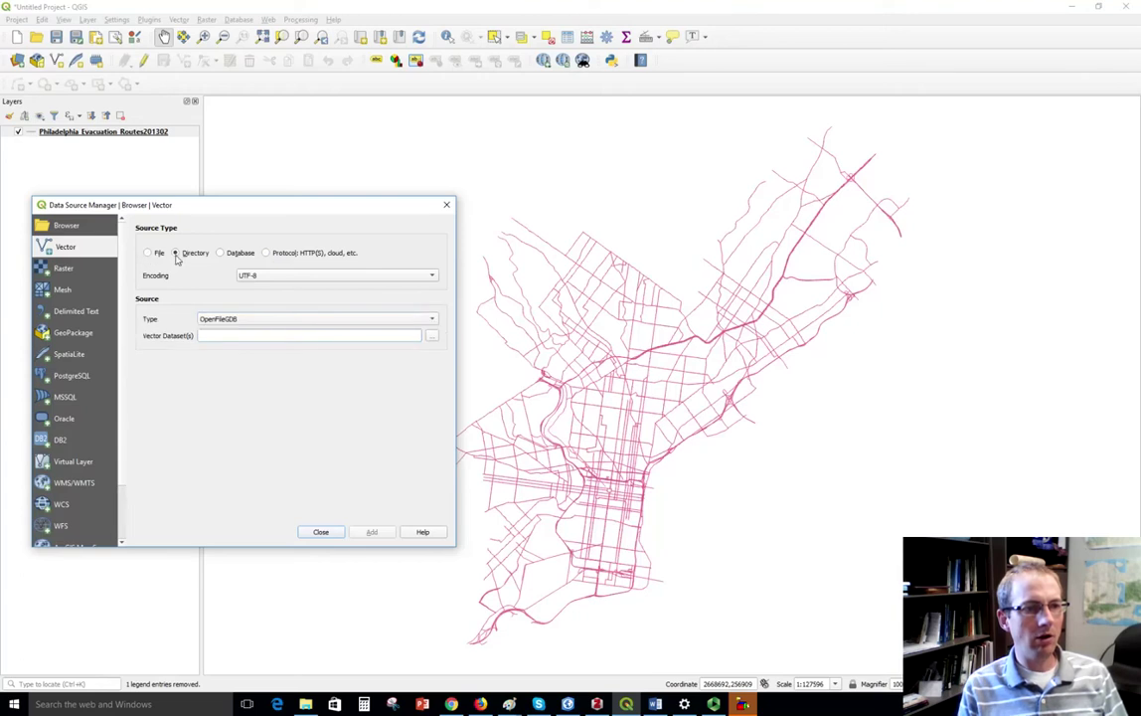
pyautogui.click(431, 319)
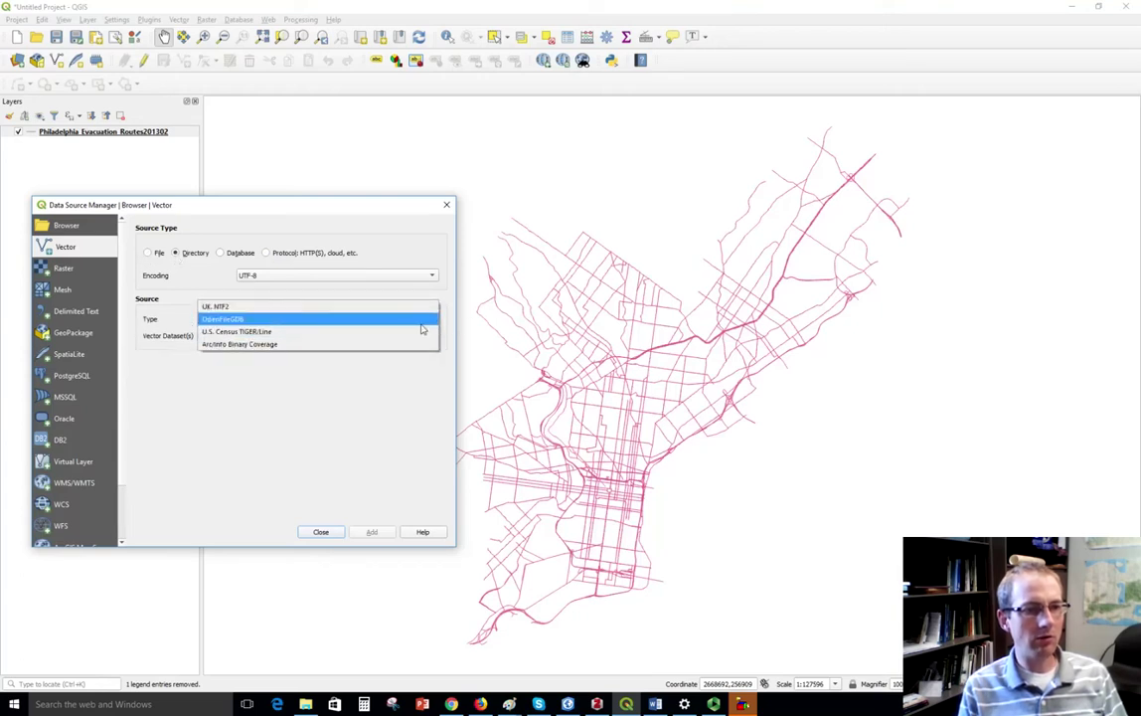
pyautogui.click(422, 320)
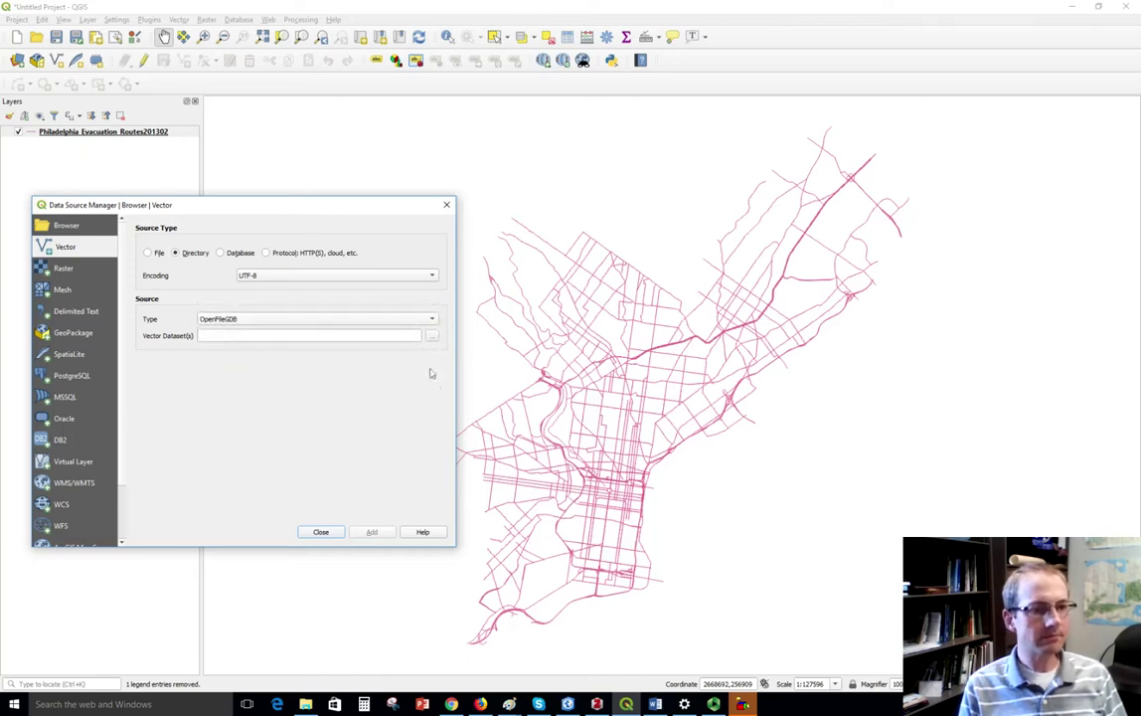
pyautogui.click(431, 336)
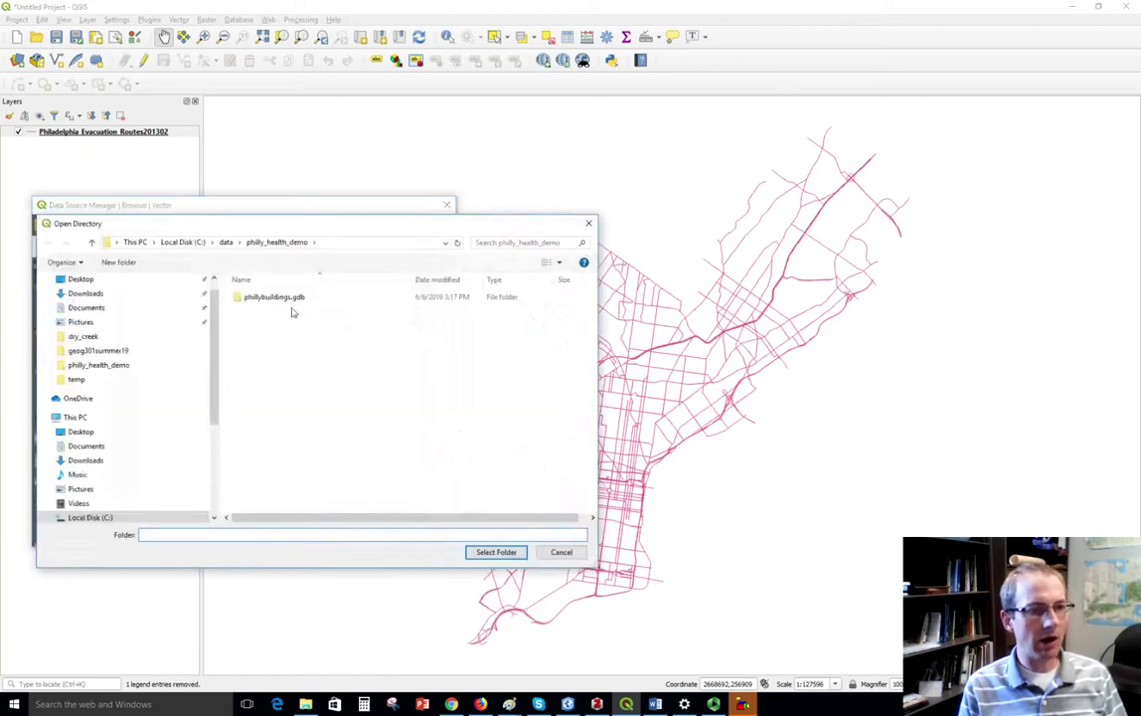
pyautogui.click(297, 302)
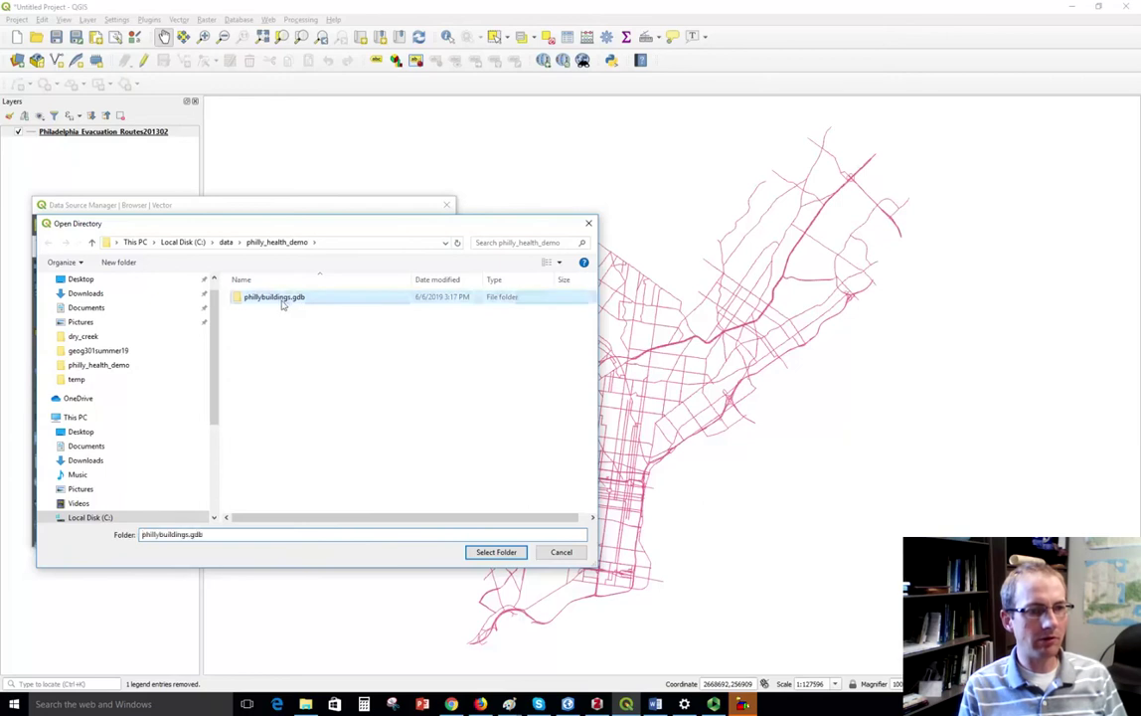
pyautogui.click(484, 557)
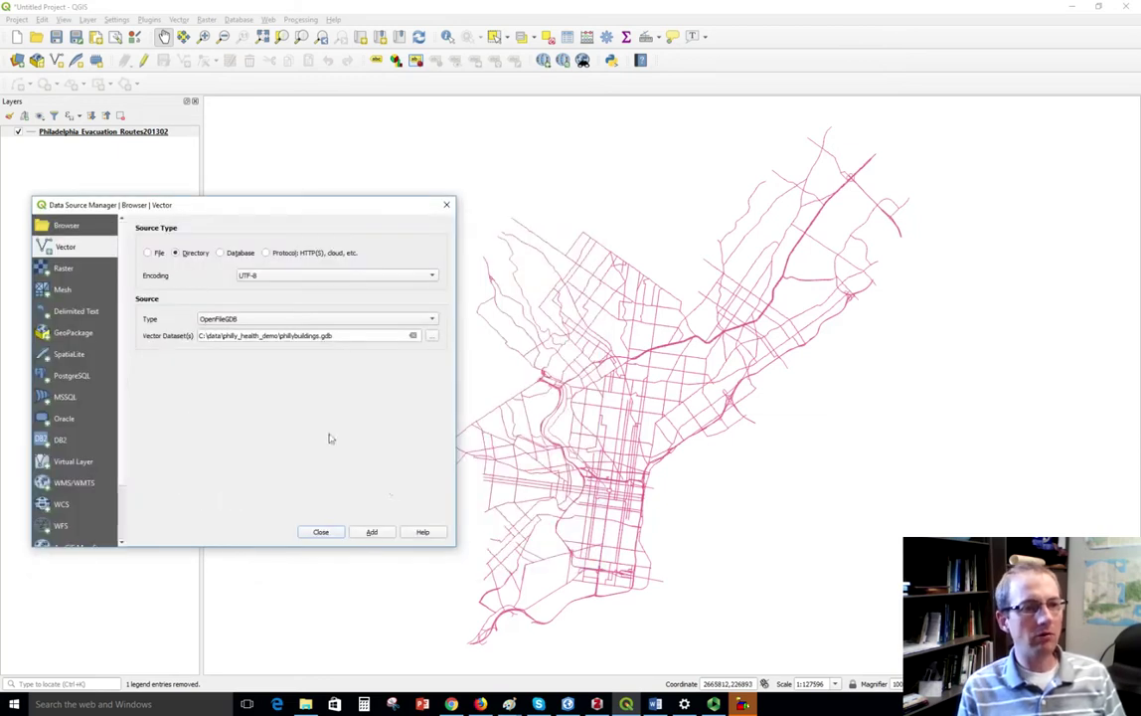
pyautogui.click(372, 533)
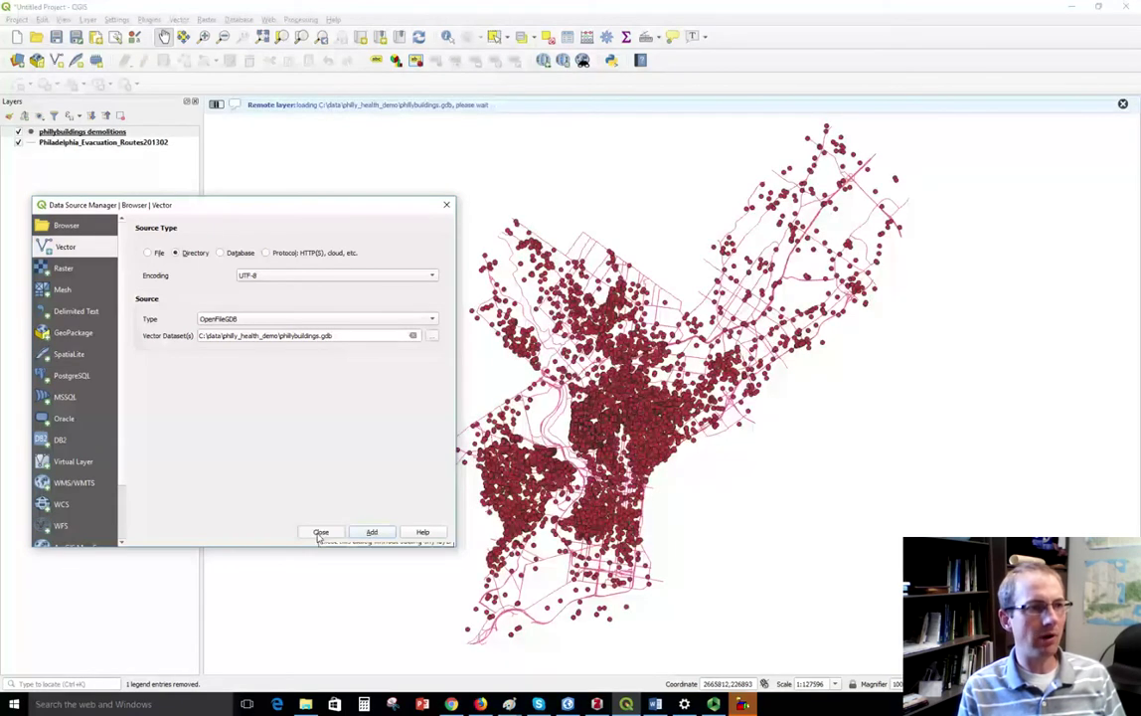
pyautogui.moveTo(242, 209)
pyautogui.mouseDown()
pyautogui.moveTo(222, 218)
pyautogui.moveTo(237, 194)
pyautogui.mouseUp()
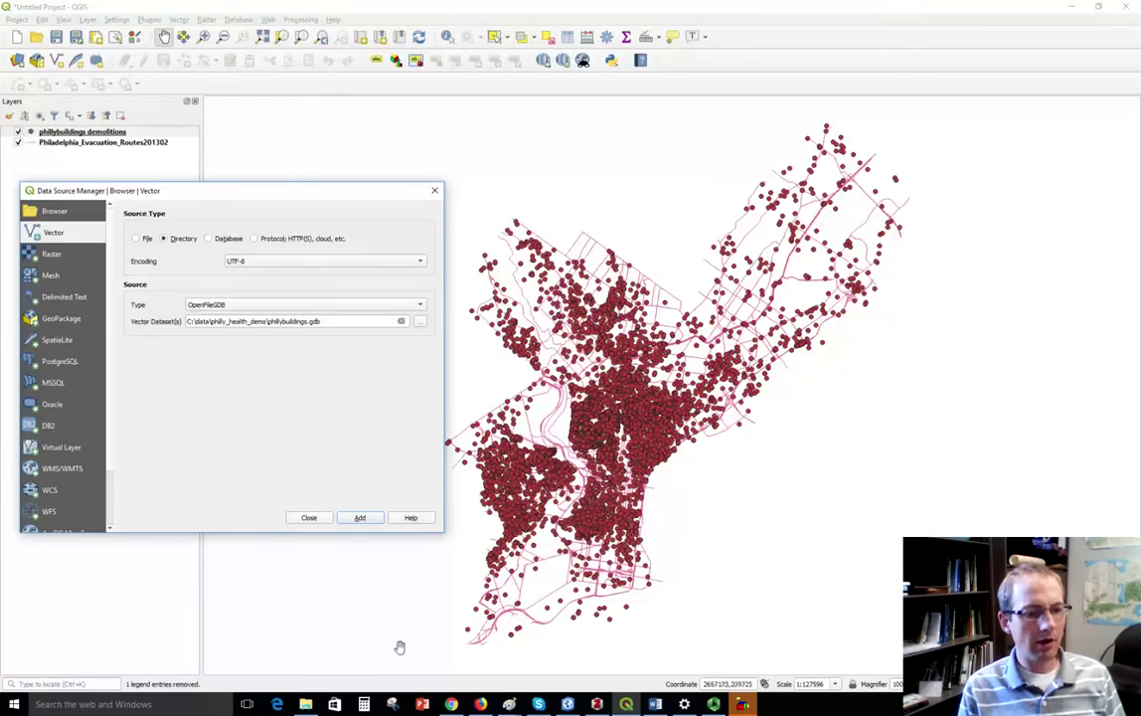
# - In File Explorer, select Flu_shot.csv and bring up its context menu
pyautogui.click(306, 704)
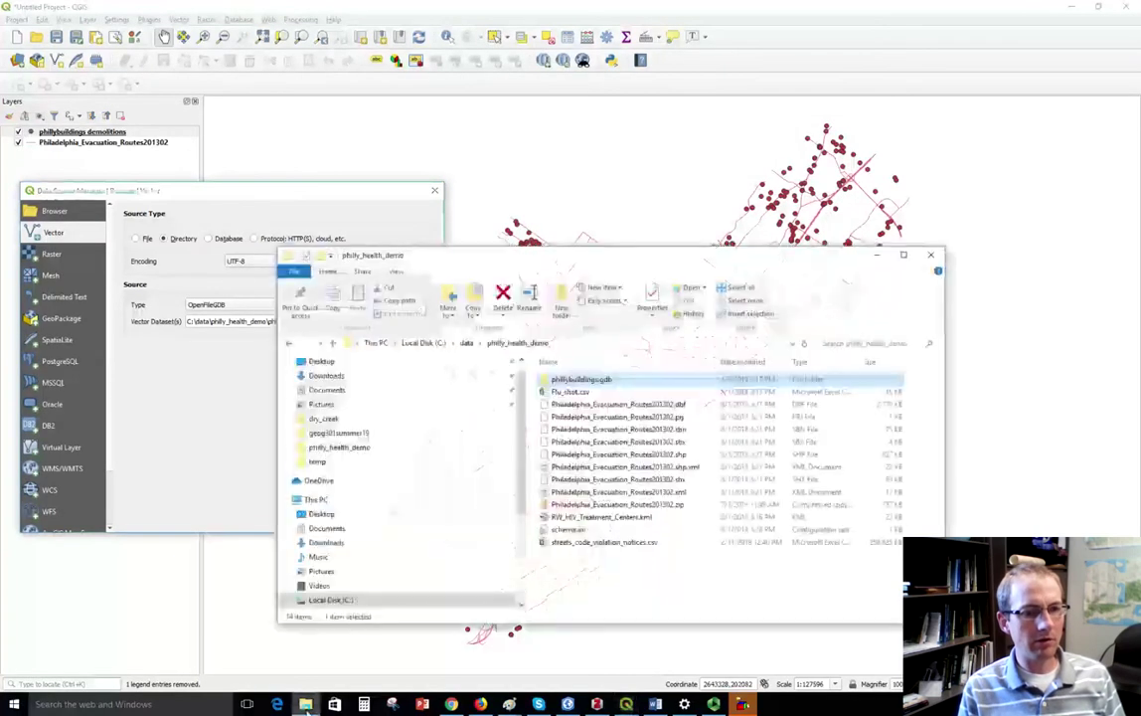
pyautogui.click(580, 394)
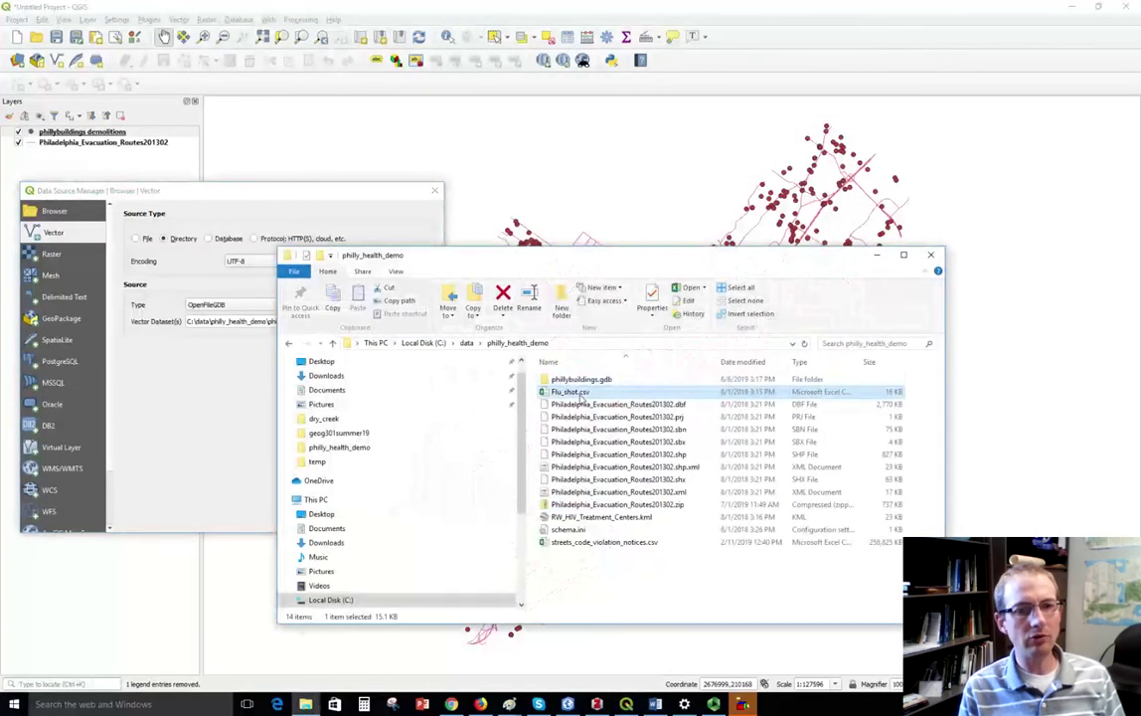
pyautogui.rightClick(599, 398)
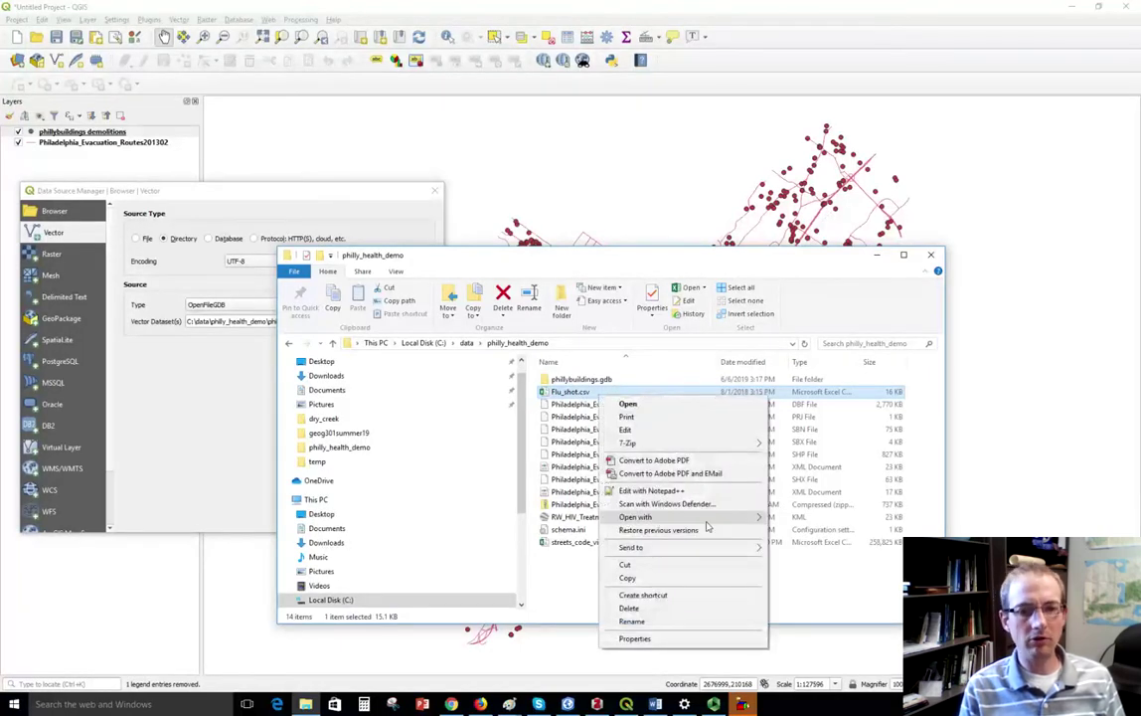
# - Open Flu_shot.csv in Notepad, enlarge it, inspect a clinic's X/Y pair, then close it
pyautogui.moveTo(755, 518)
pyautogui.click(855, 533)
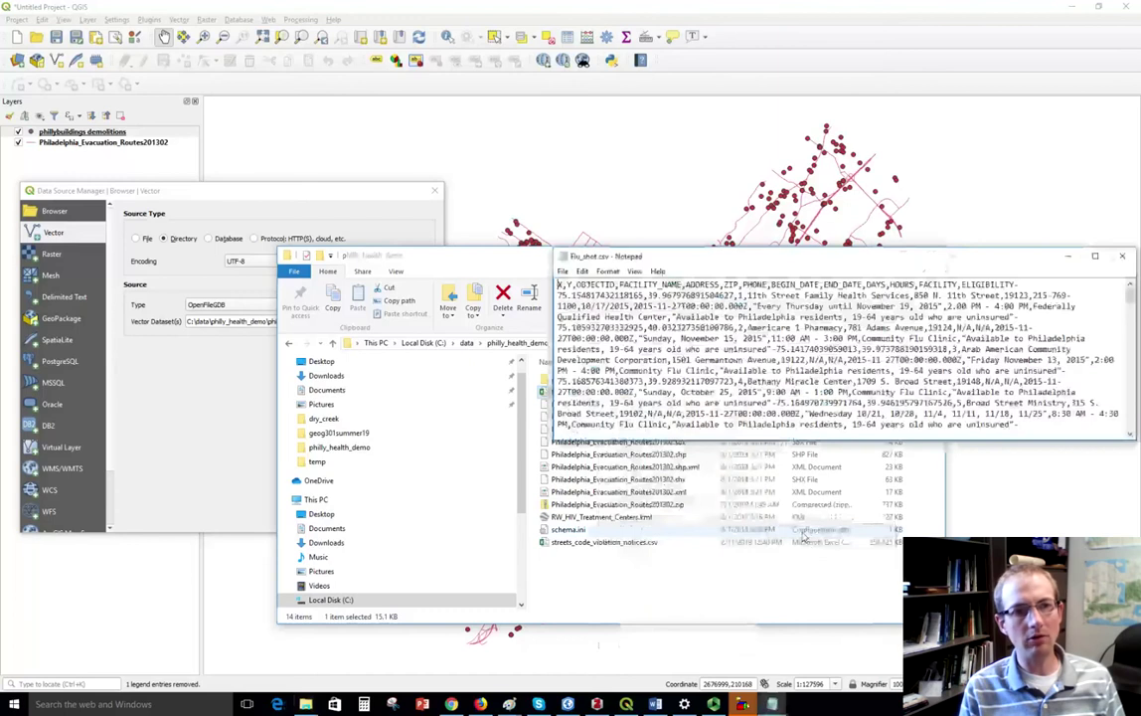
pyautogui.moveTo(644, 256); pyautogui.dragTo(207, 111)
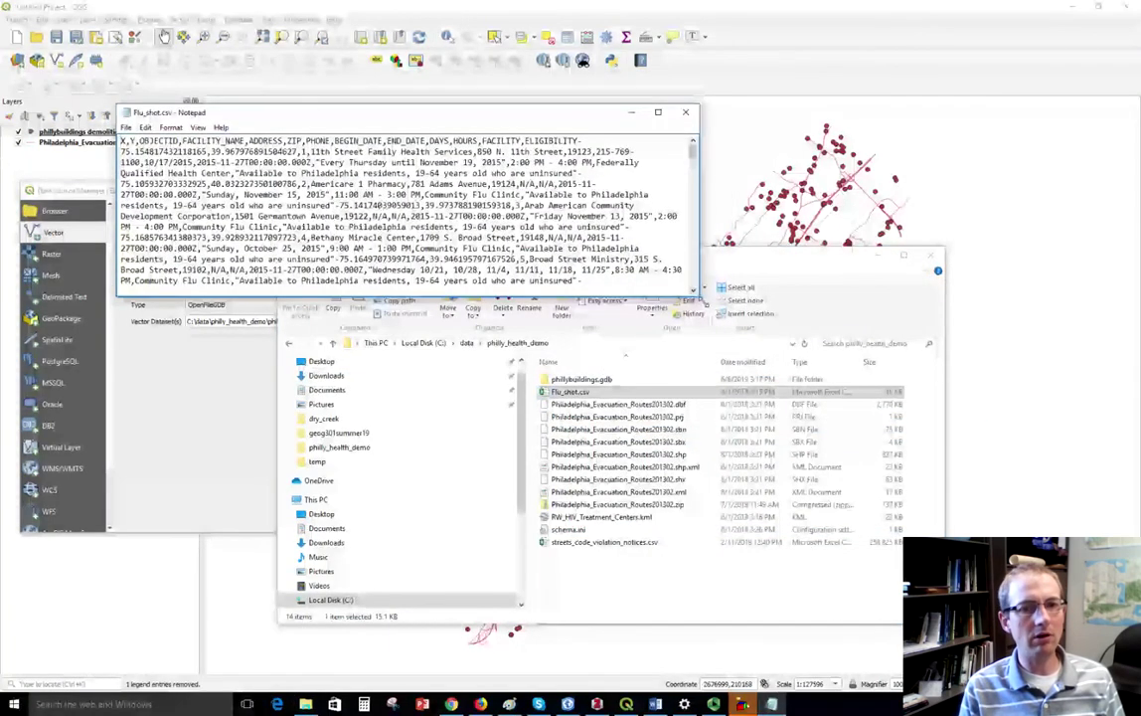
pyautogui.moveTo(701, 290); pyautogui.dragTo(898, 516)
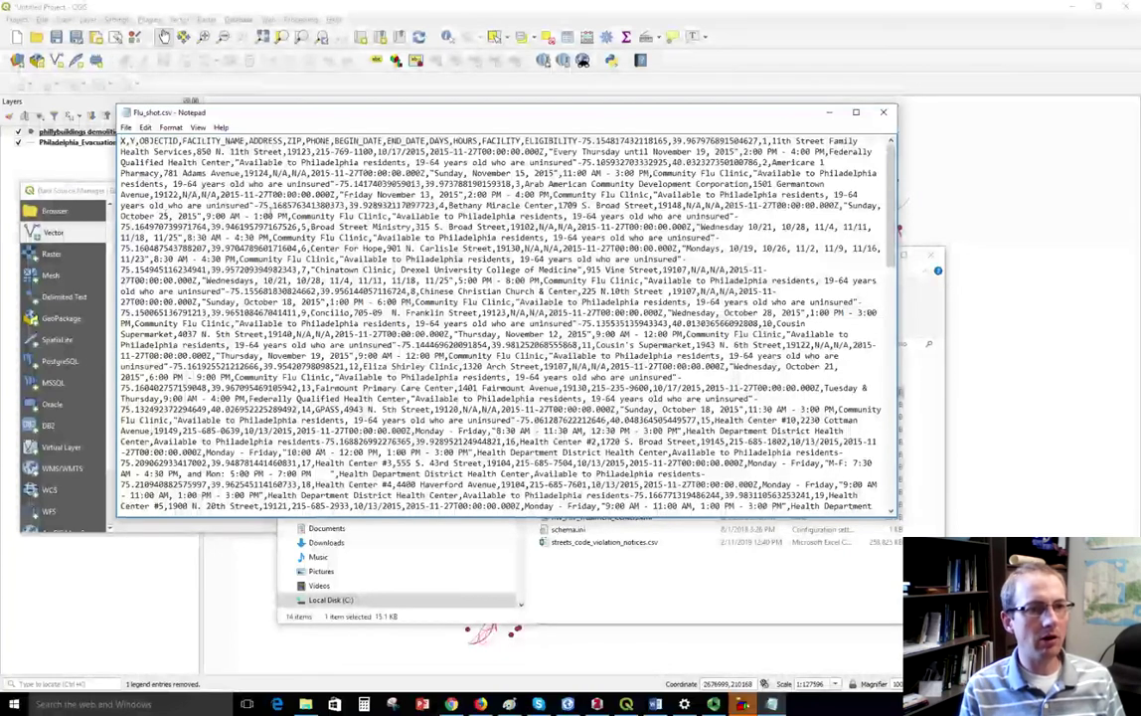
pyautogui.moveTo(254, 206); pyautogui.dragTo(436, 205)
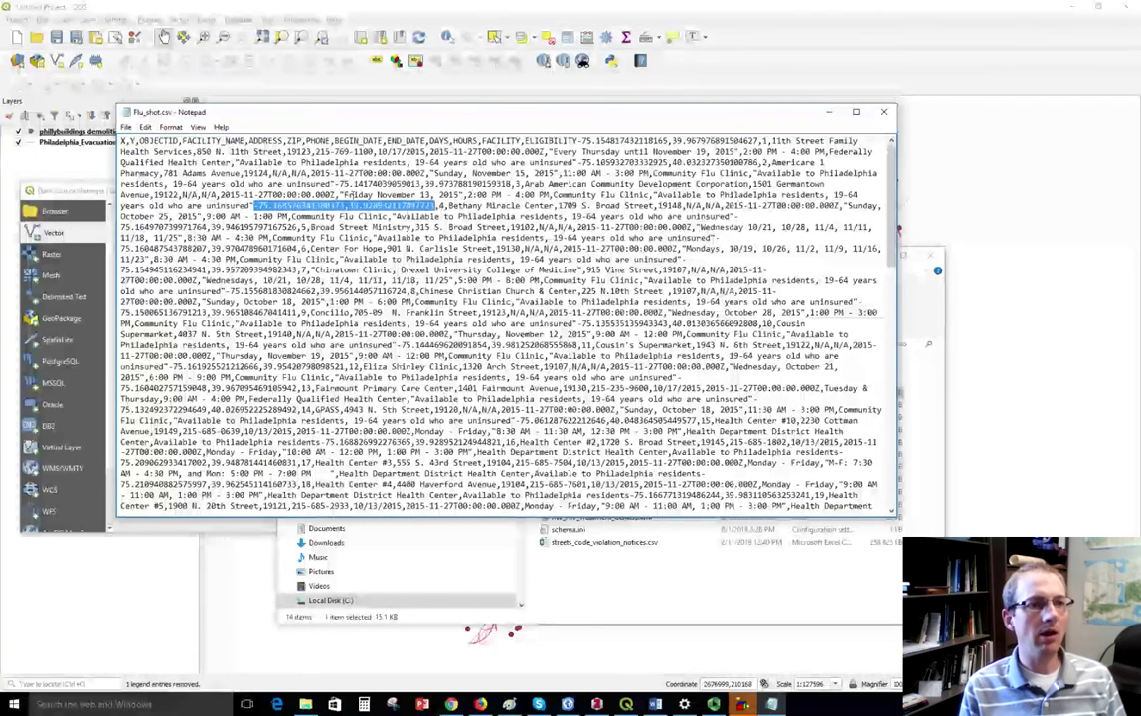
pyautogui.click(828, 111)
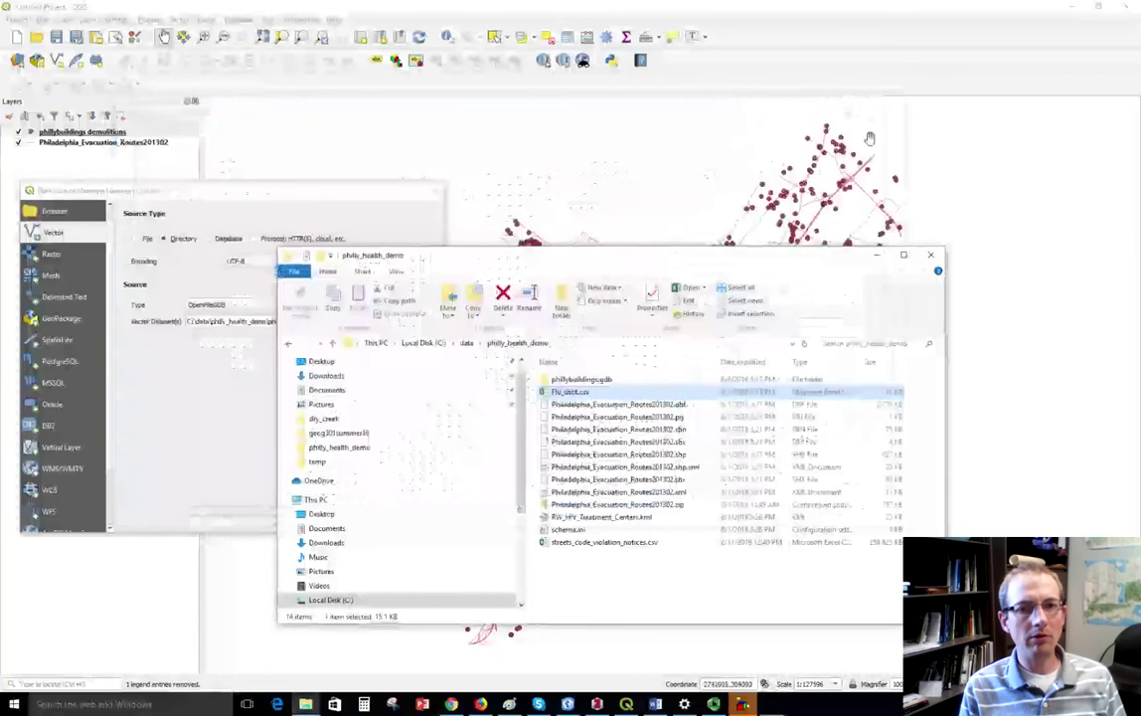
pyautogui.doubleClick(593, 394)
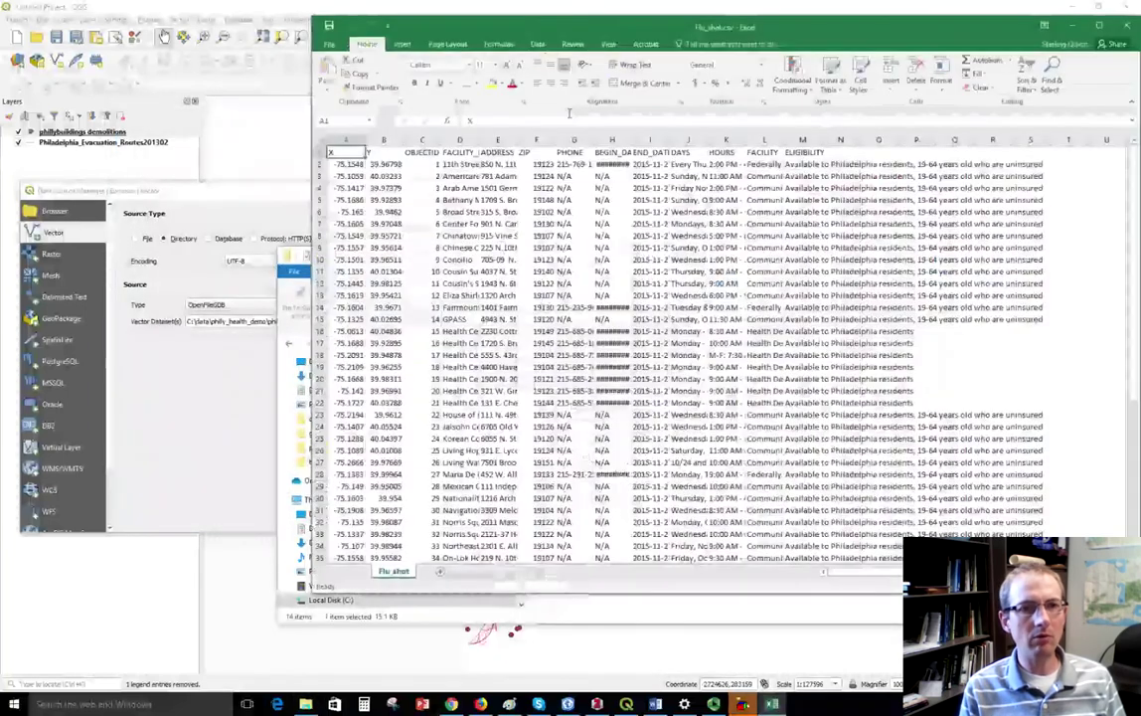
pyautogui.moveTo(522, 30); pyautogui.dragTo(325, 137)
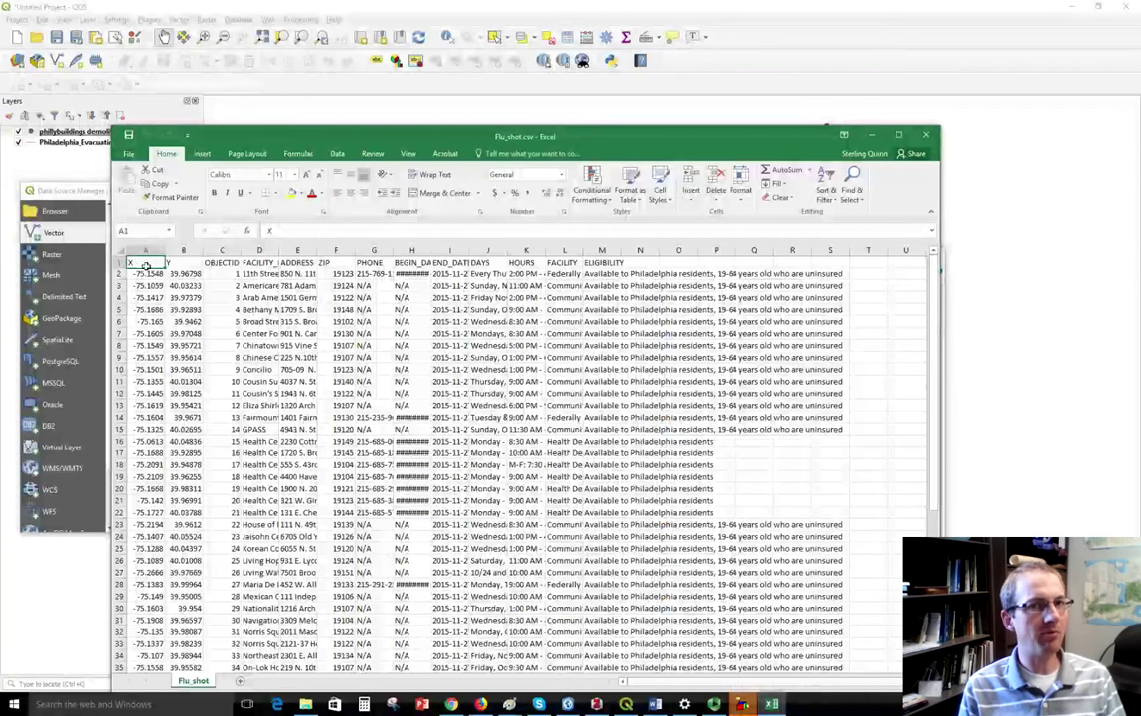
pyautogui.click(928, 136)
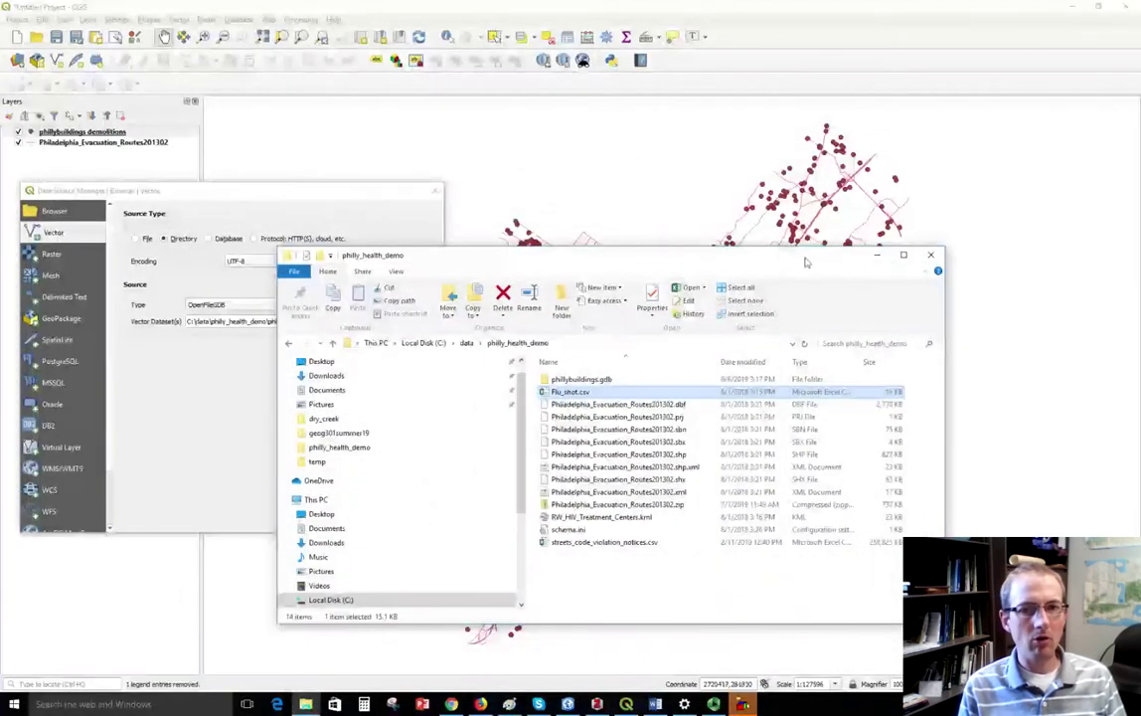
# - Load Flu_shot.csv into the Delimited Text import with X/Y point fields and EPSG:4326
pyautogui.click(876, 254)
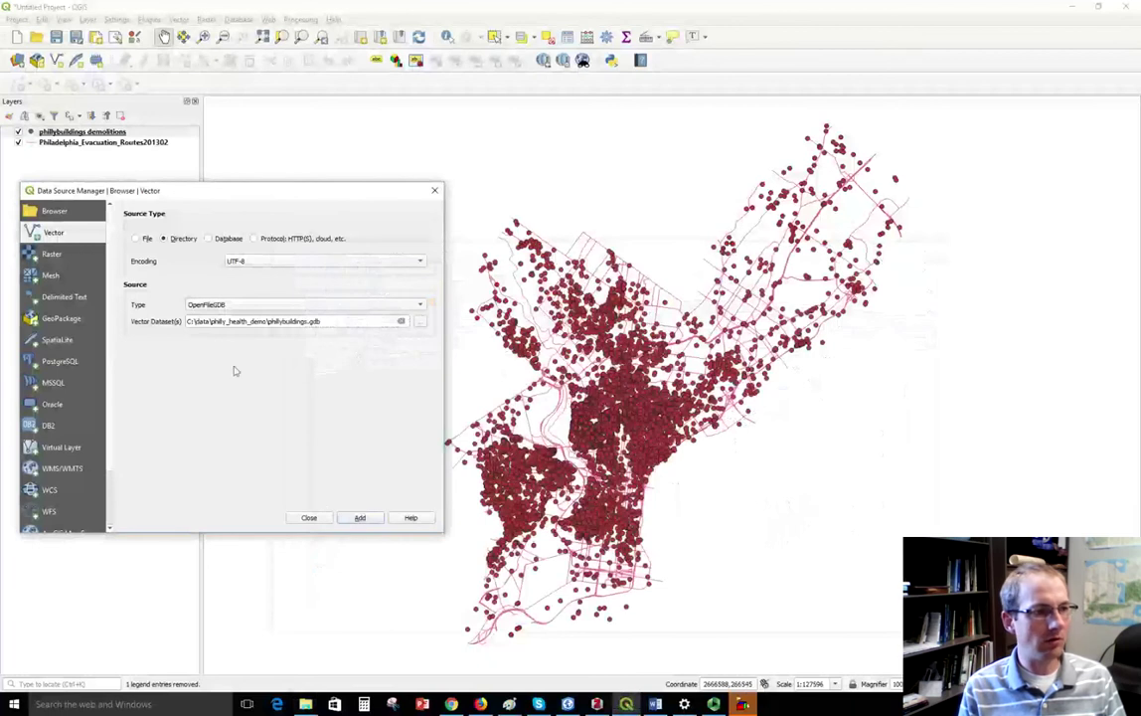
pyautogui.click(40, 297)
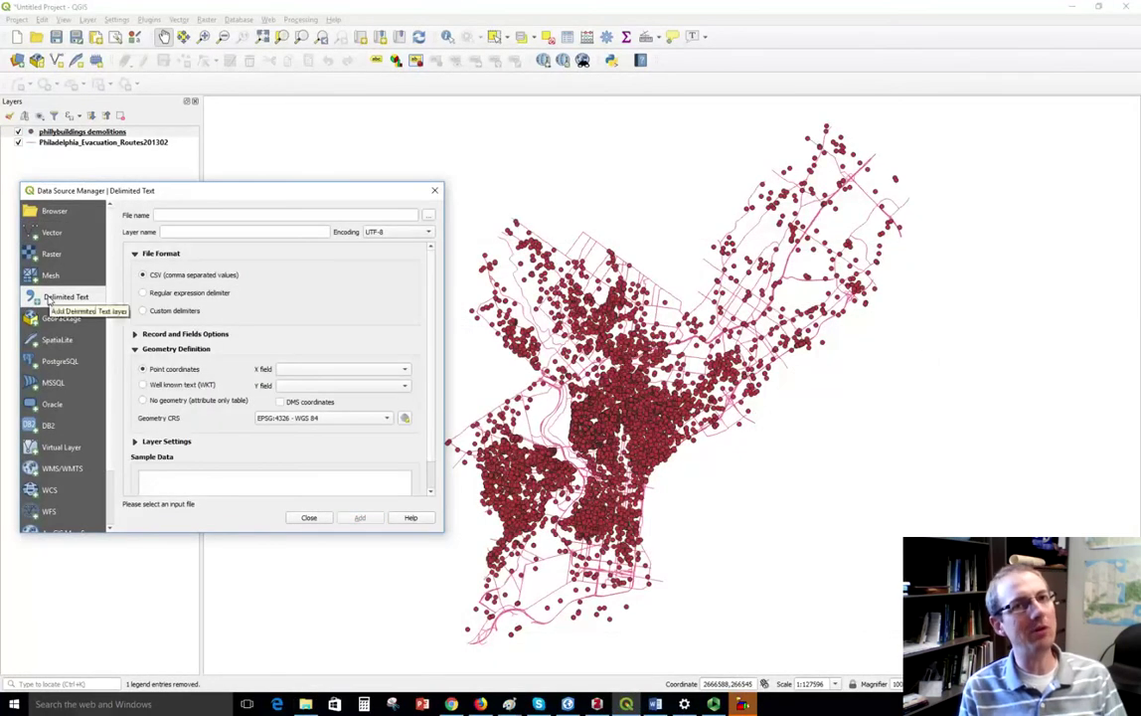
pyautogui.click(428, 214)
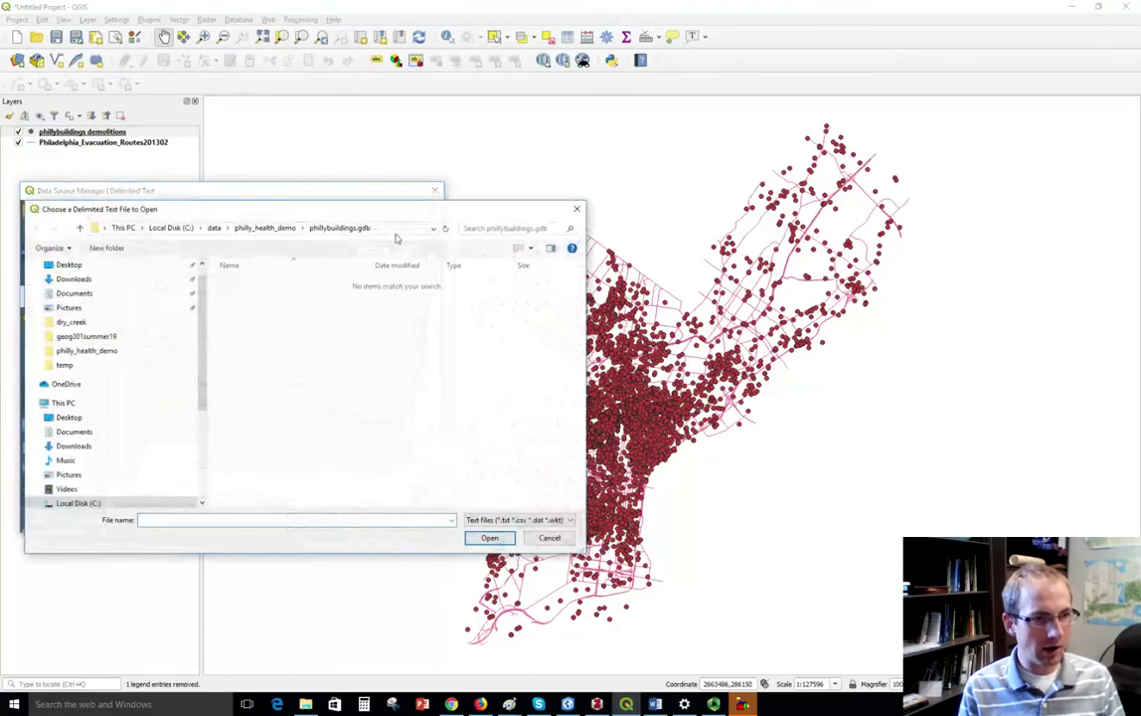
pyautogui.click(265, 227)
pyautogui.click(251, 295)
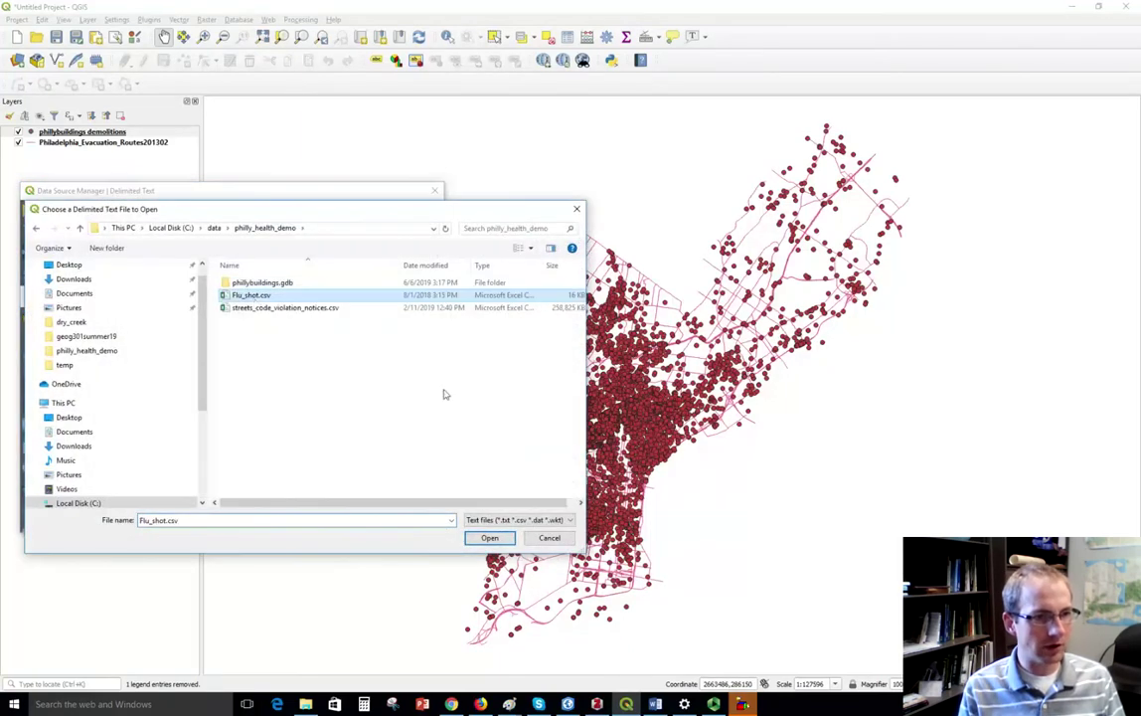
pyautogui.click(484, 537)
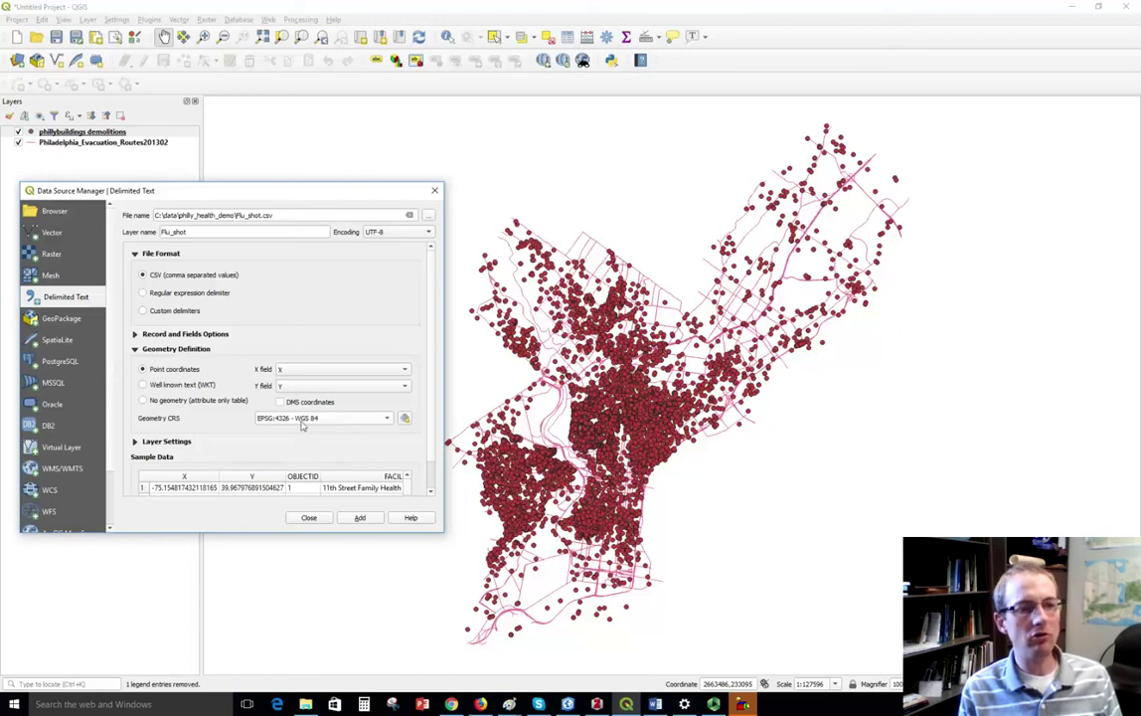
pyautogui.click(405, 420)
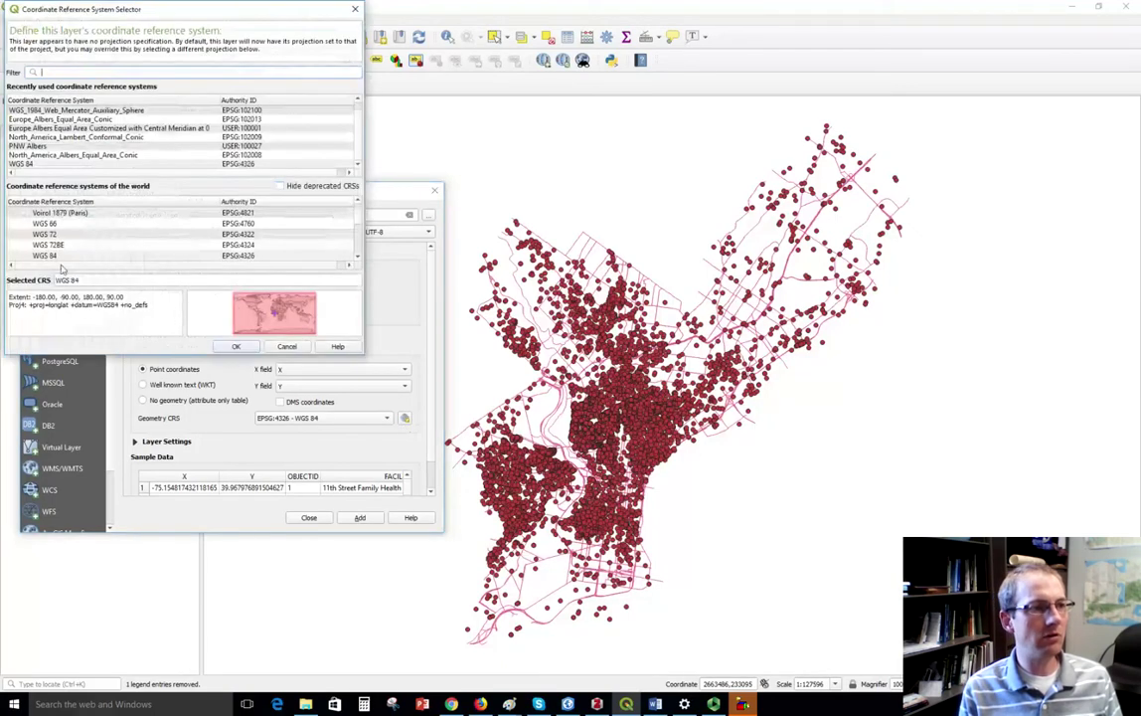
# - Confirm WGS 84 as the CRS and add Flu_shot as a point layer
pyautogui.click(59, 255)
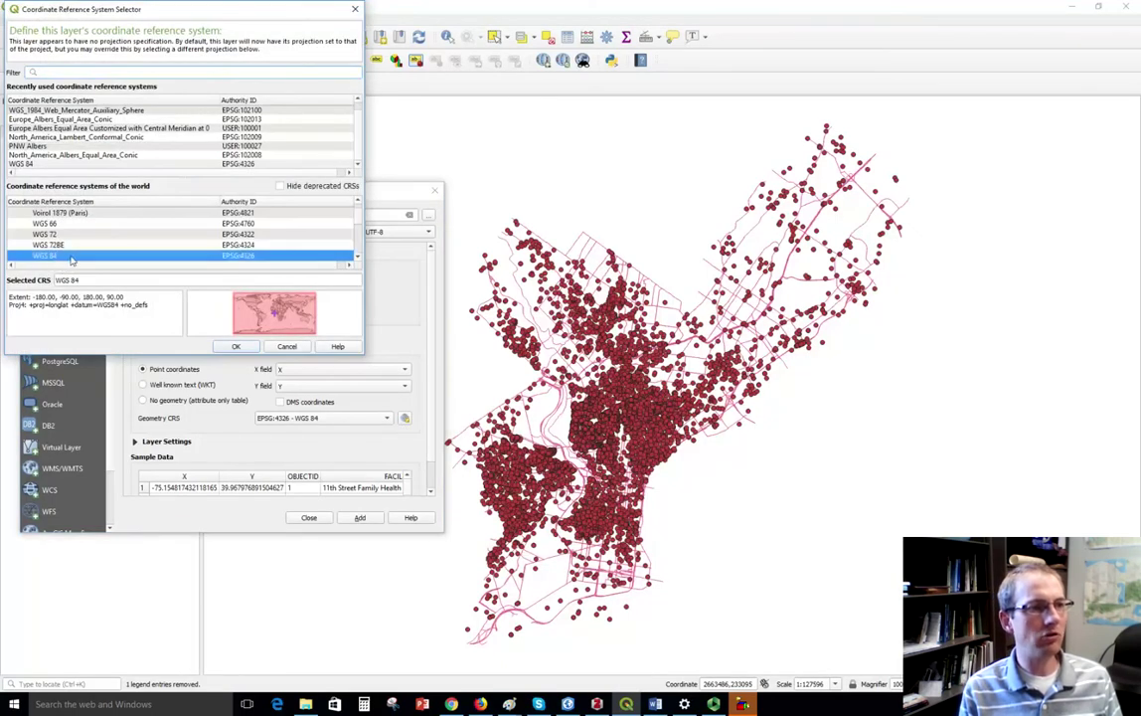
pyautogui.click(235, 345)
pyautogui.scroll(-2, 388, 406)
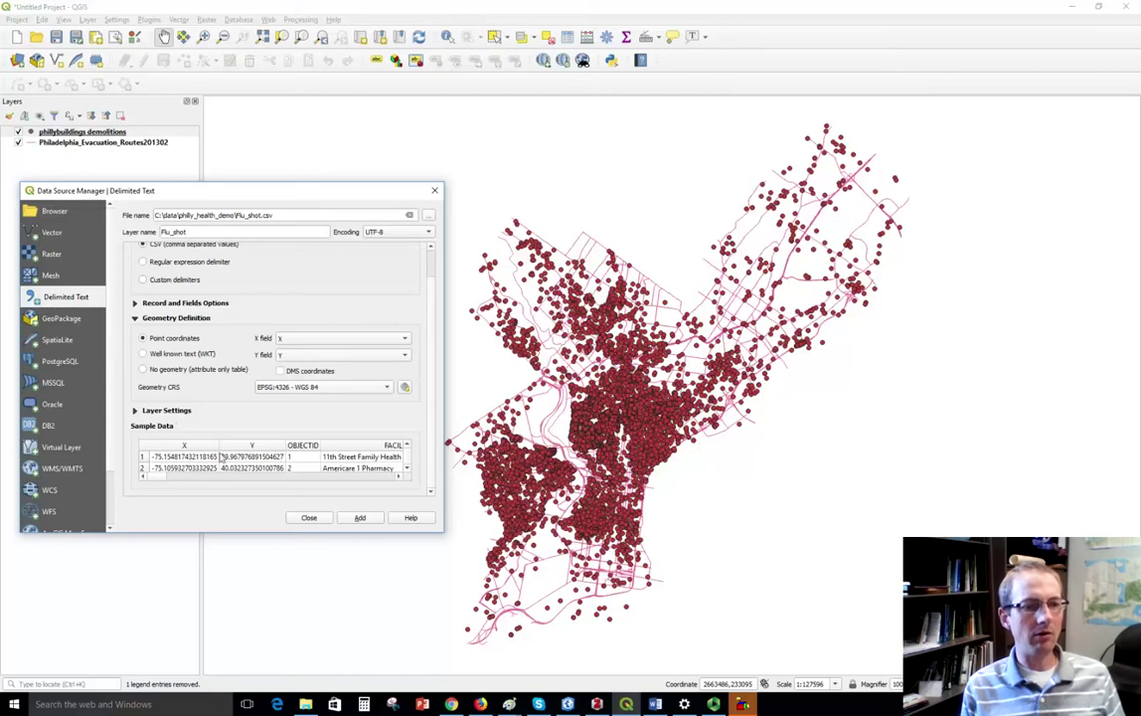
pyautogui.click(360, 518)
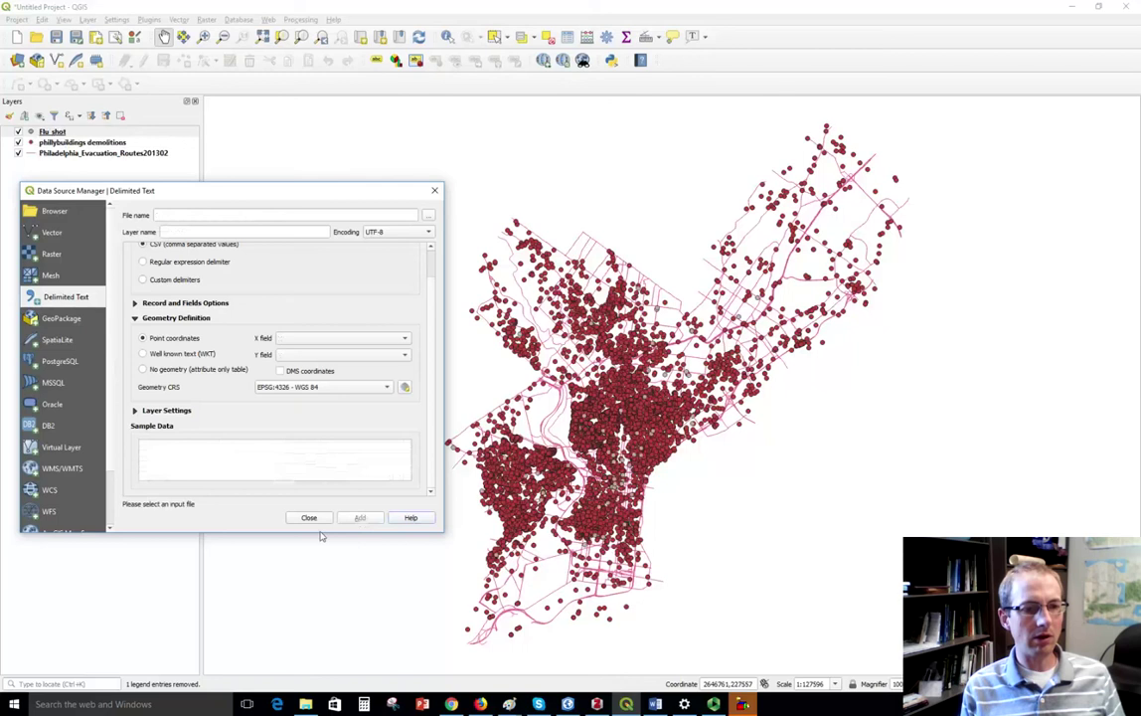
# - Hide the phillybuildings demolitions layer and bring File Explorer back up
pyautogui.click(16, 134)
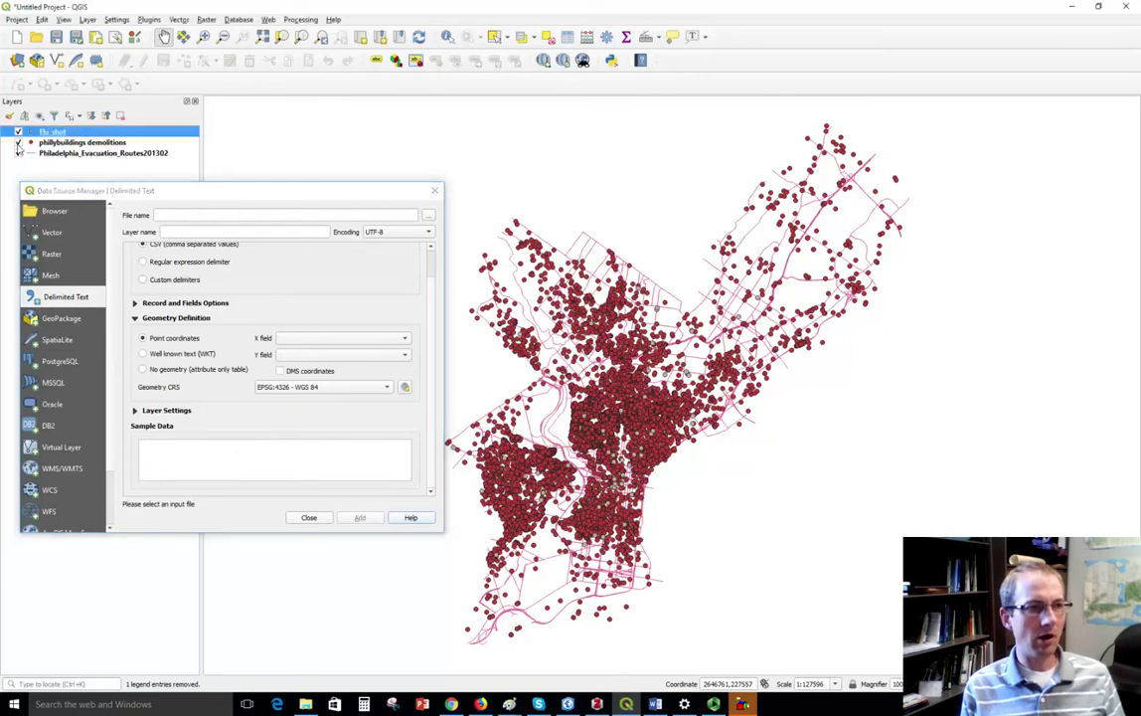
pyautogui.click(18, 142)
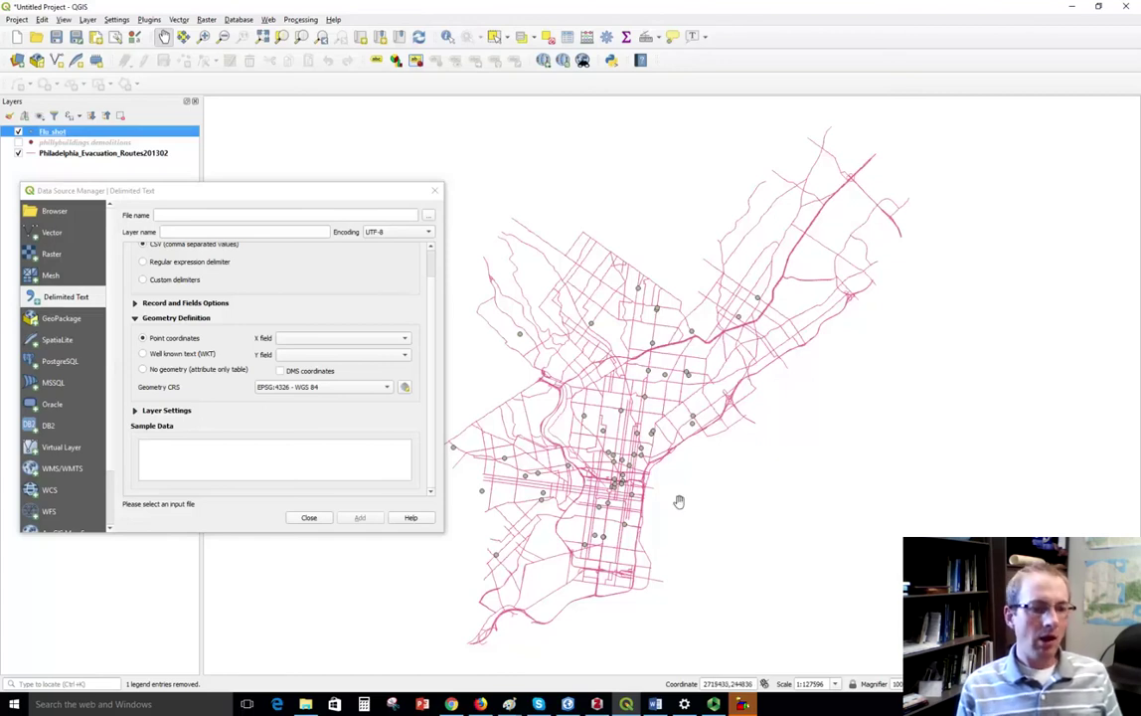
pyautogui.click(306, 705)
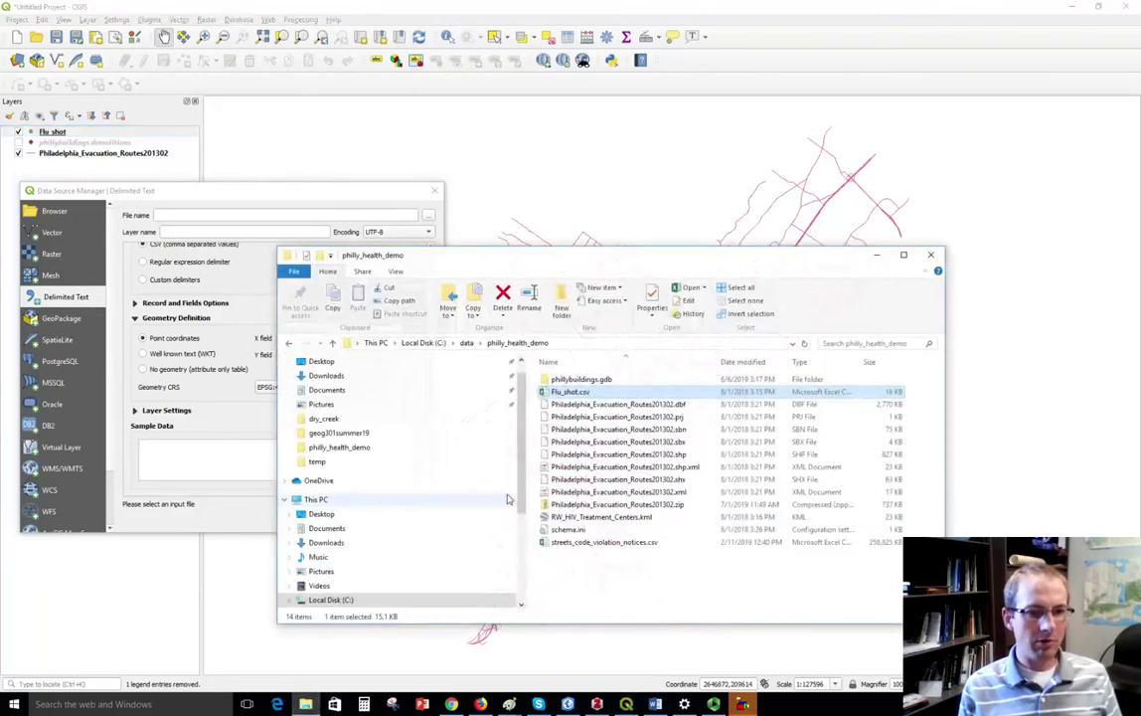
# - Open RW_HIV_Treatment_Centers.kml as plain text in Notepad
pyautogui.click(599, 521)
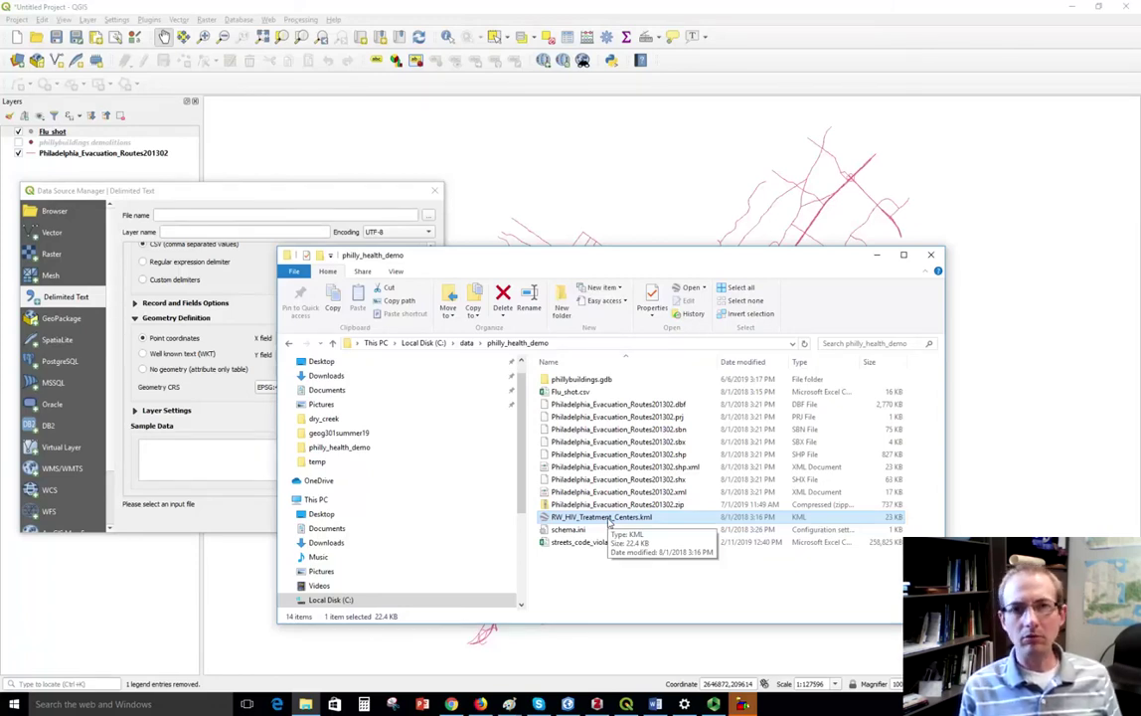
pyautogui.rightClick(610, 519)
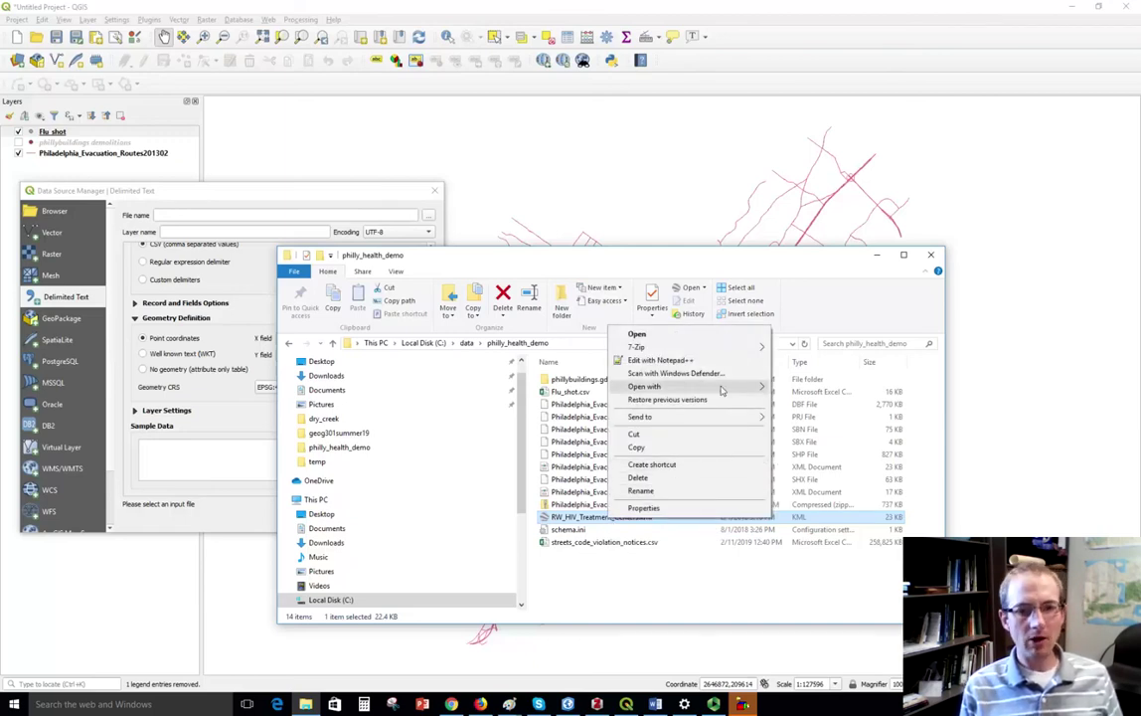
pyautogui.moveTo(726, 386)
pyautogui.click(801, 400)
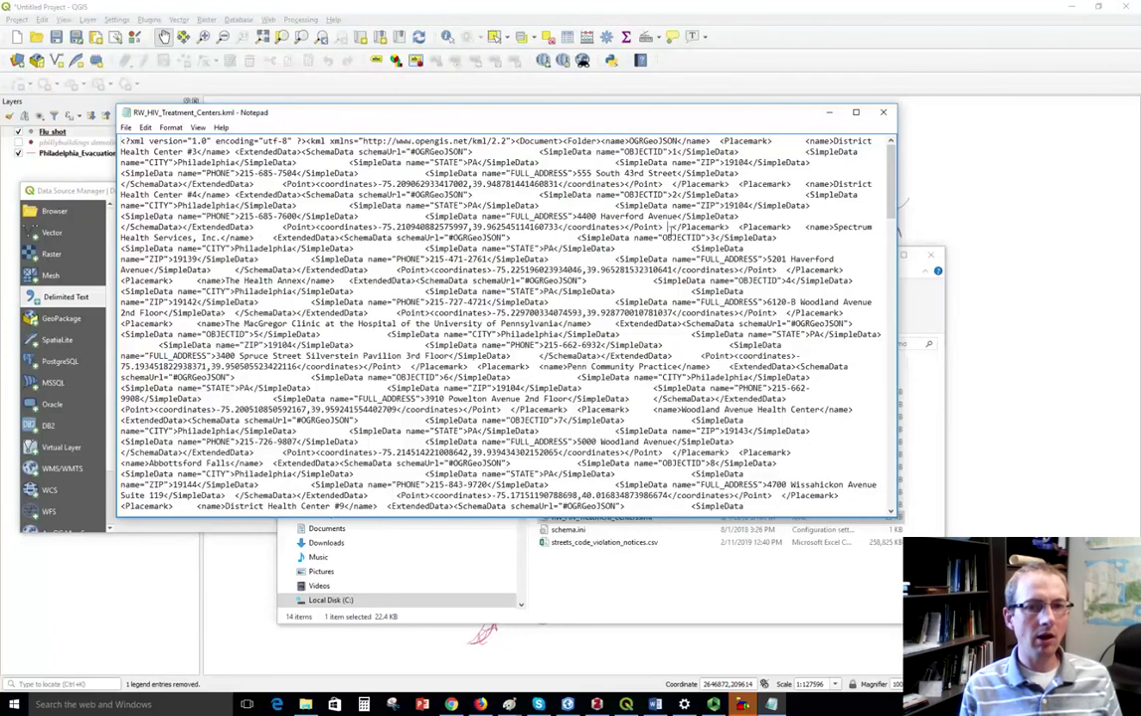
# - Inspect a placemark's <Point><coordinates> text in the KML, then close Notepad
pyautogui.moveTo(665, 227); pyautogui.dragTo(284, 235)
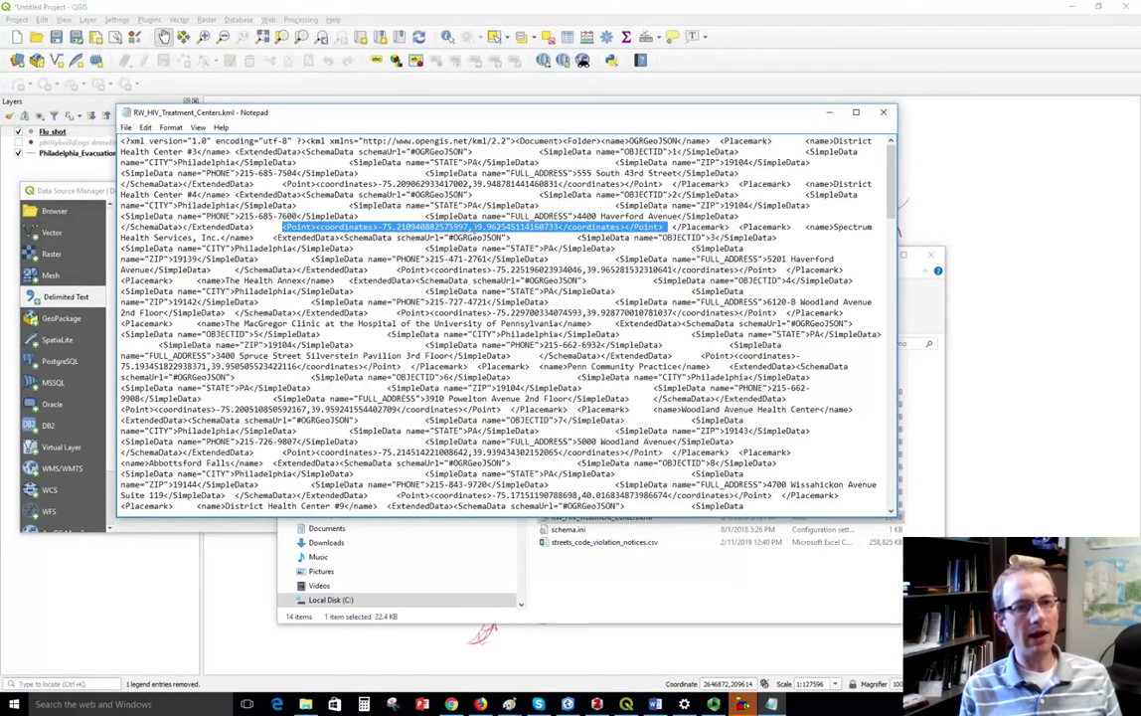
pyautogui.click(567, 228)
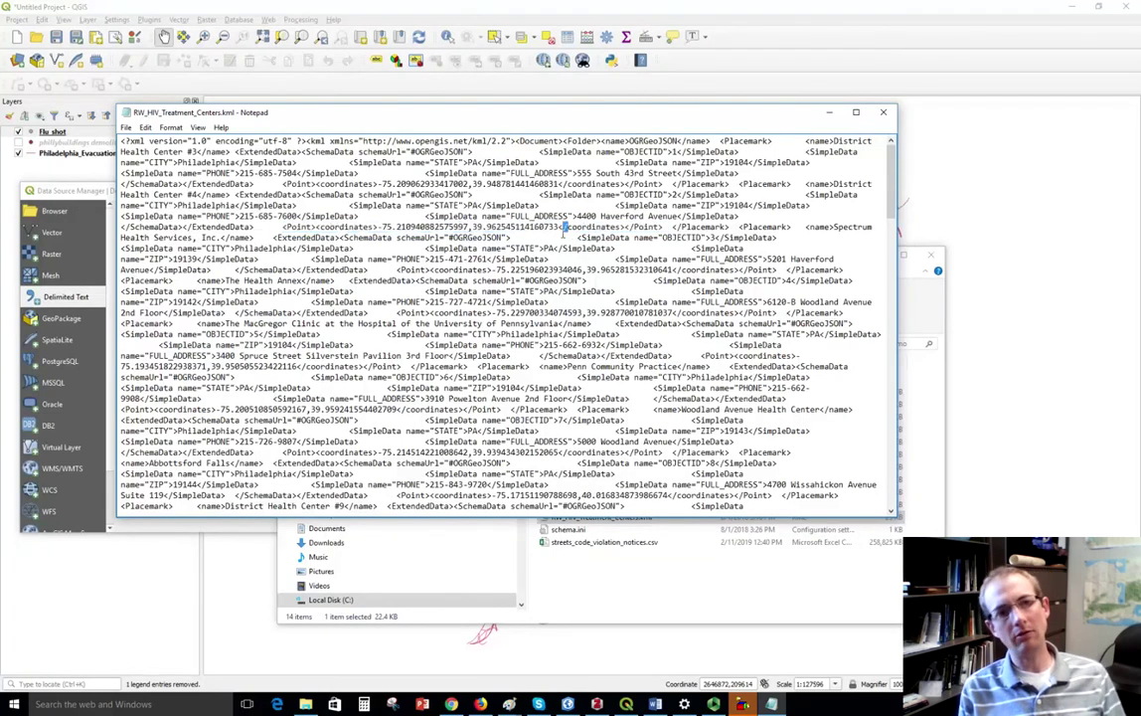
pyautogui.moveTo(559, 228); pyautogui.dragTo(628, 227)
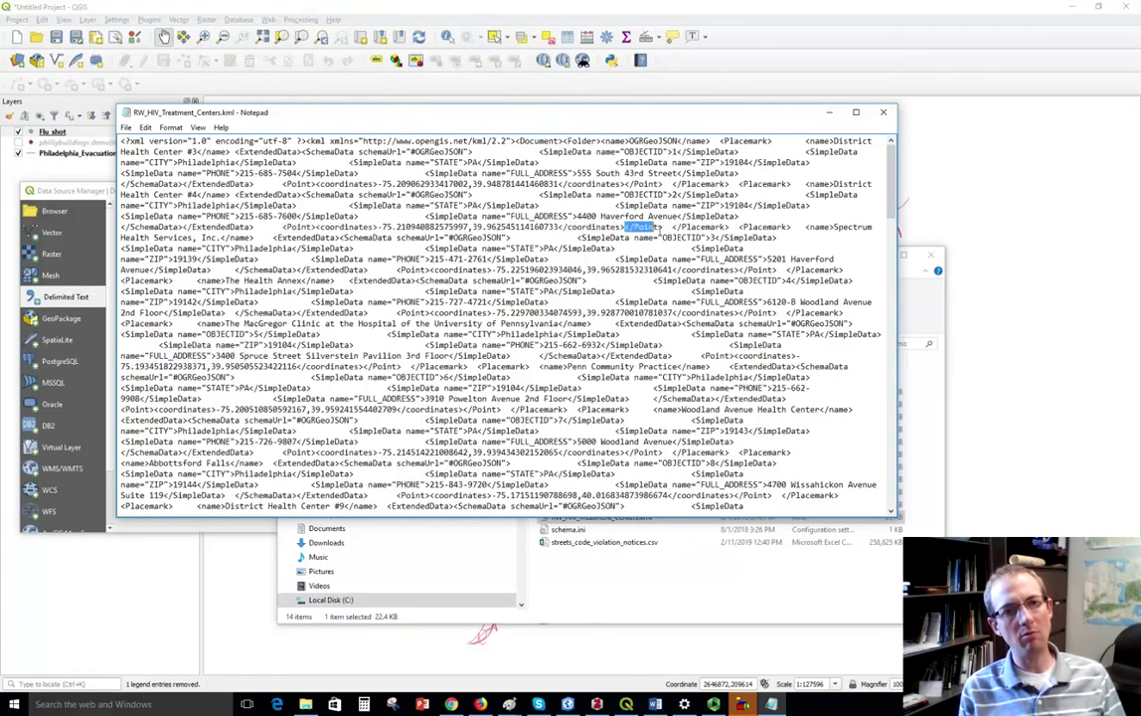
pyautogui.click(670, 228)
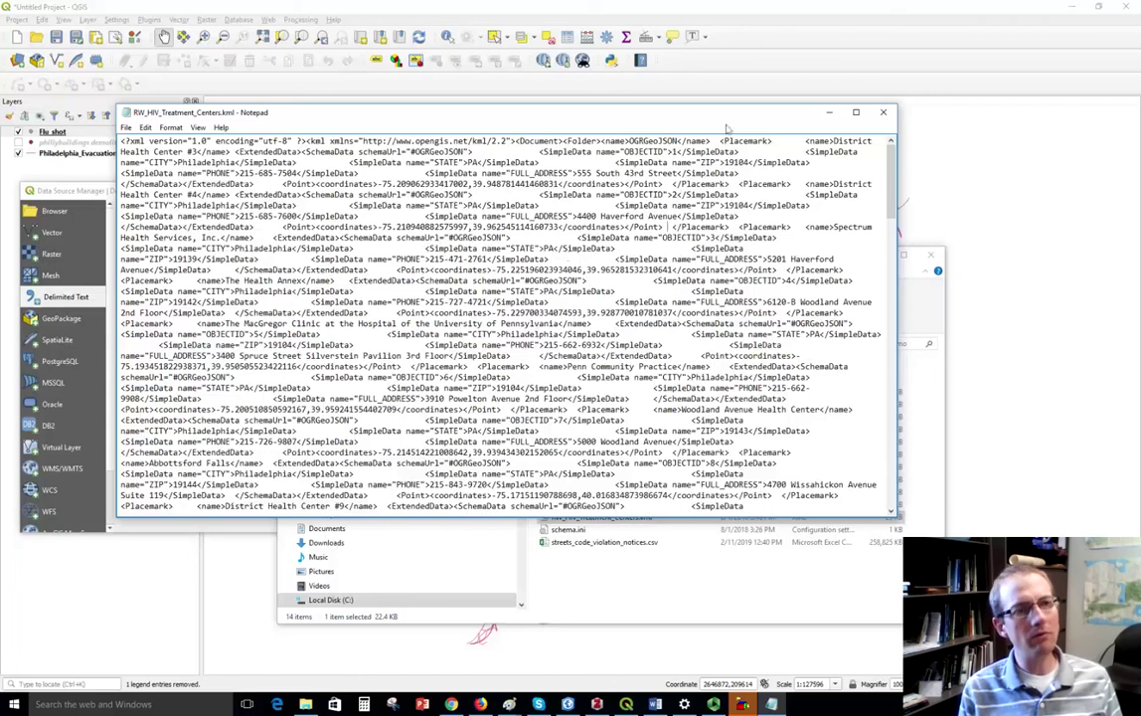
pyautogui.click(883, 113)
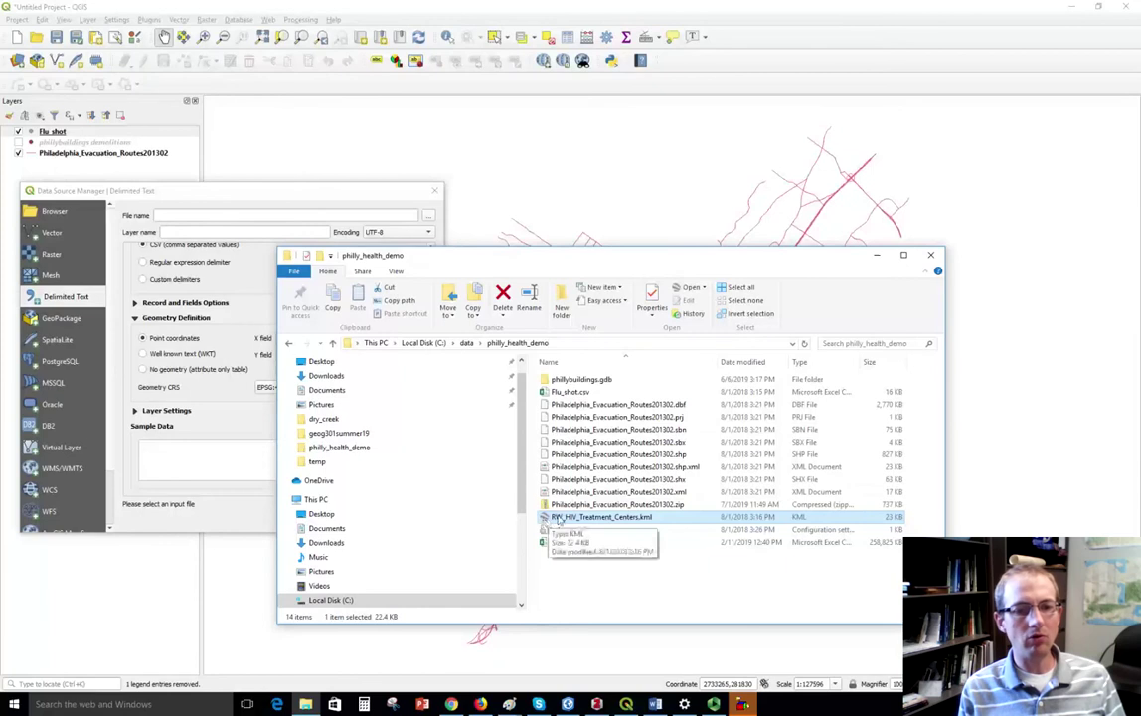
# - View the KML in Google Earth Pro, check Meade Family Health Center's details, then exit
pyautogui.doubleClick(654, 518)
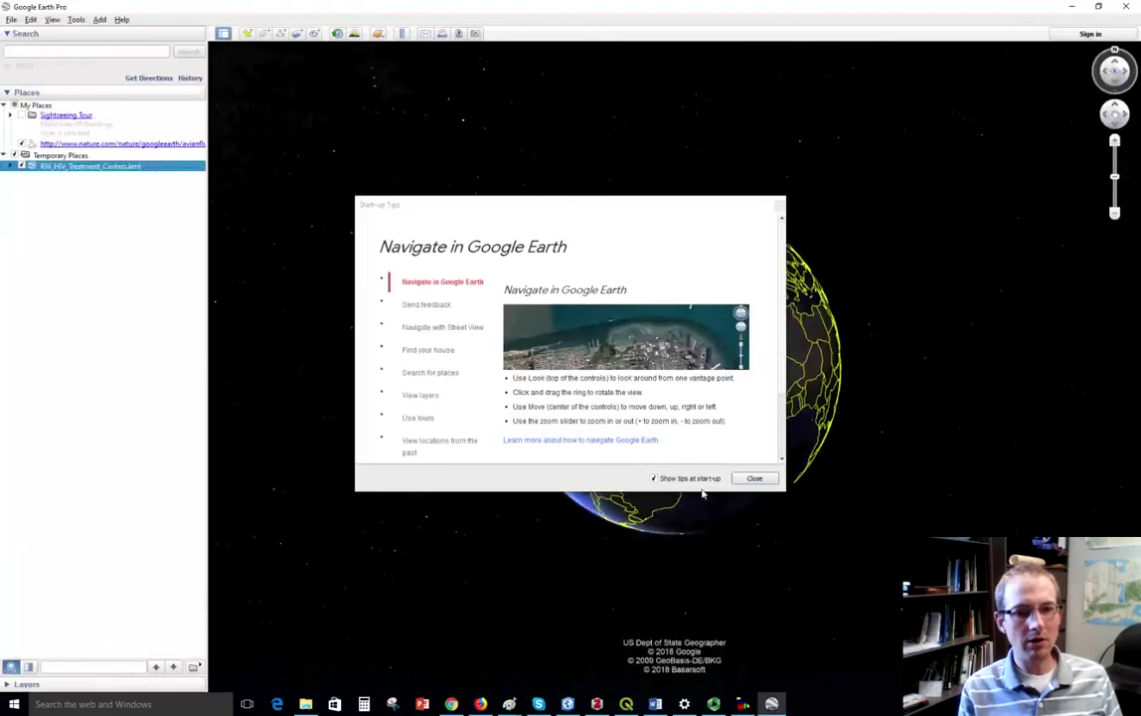
pyautogui.click(755, 479)
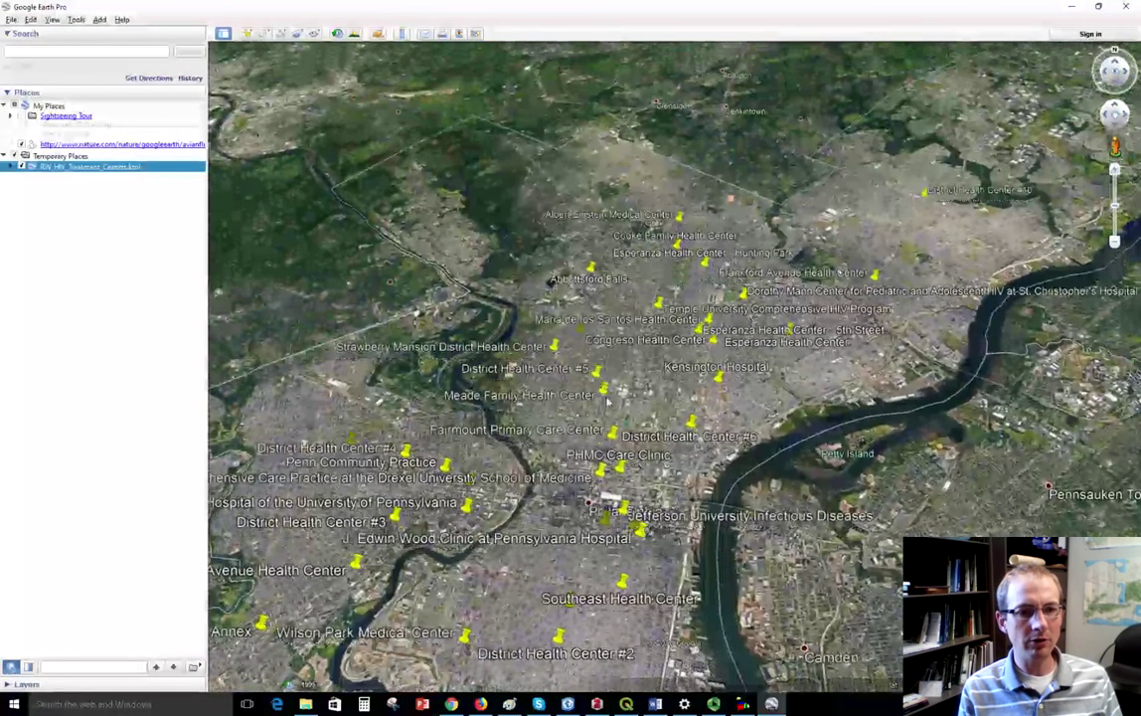
pyautogui.click(603, 390)
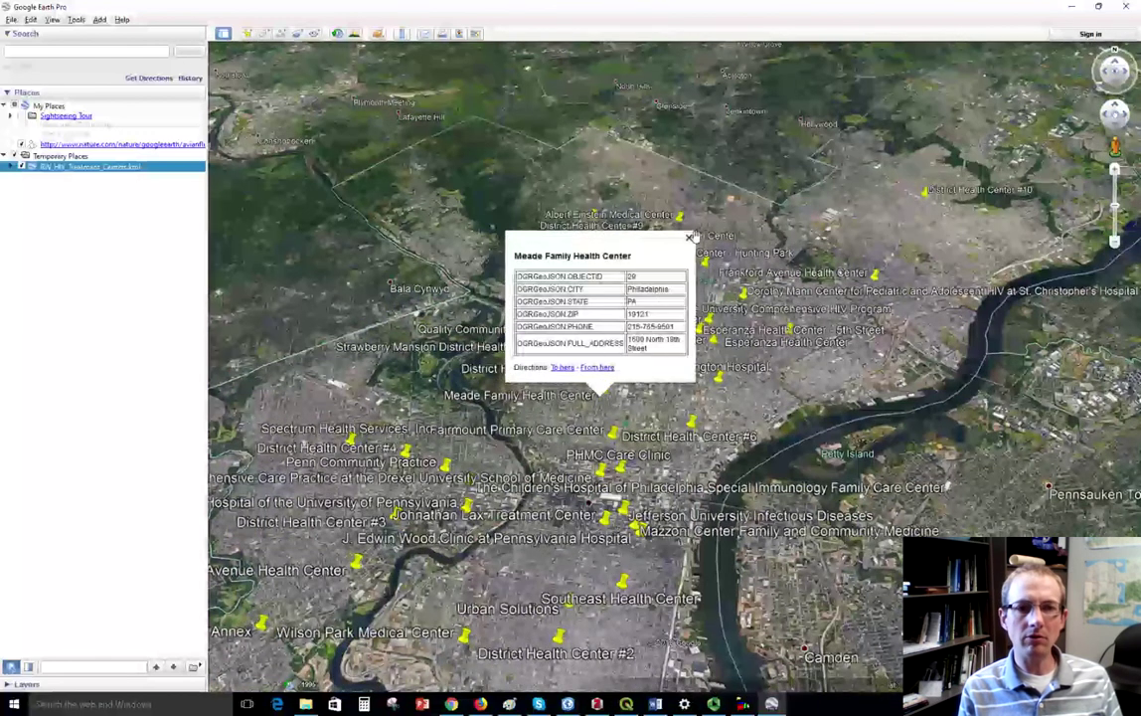
pyautogui.click(688, 237)
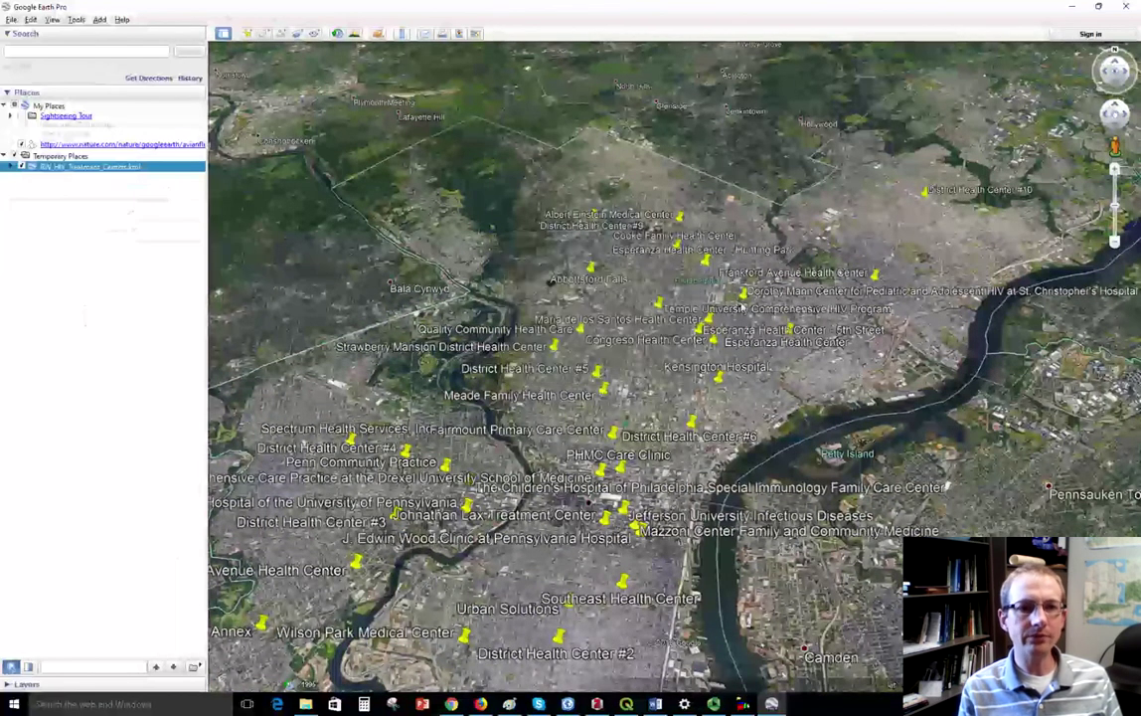
pyautogui.click(1127, 7)
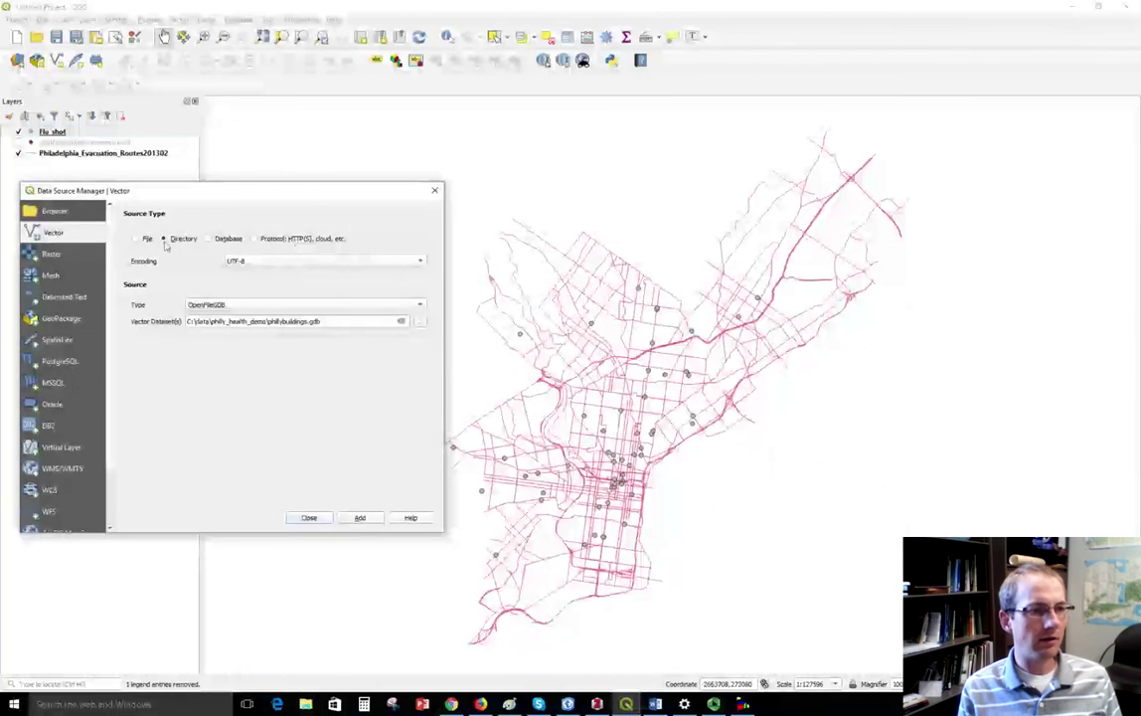
# - Add RW_HIV_Treatment_Centers.kml as a vector file layer in QGIS
pyautogui.click(136, 240)
pyautogui.click(426, 305)
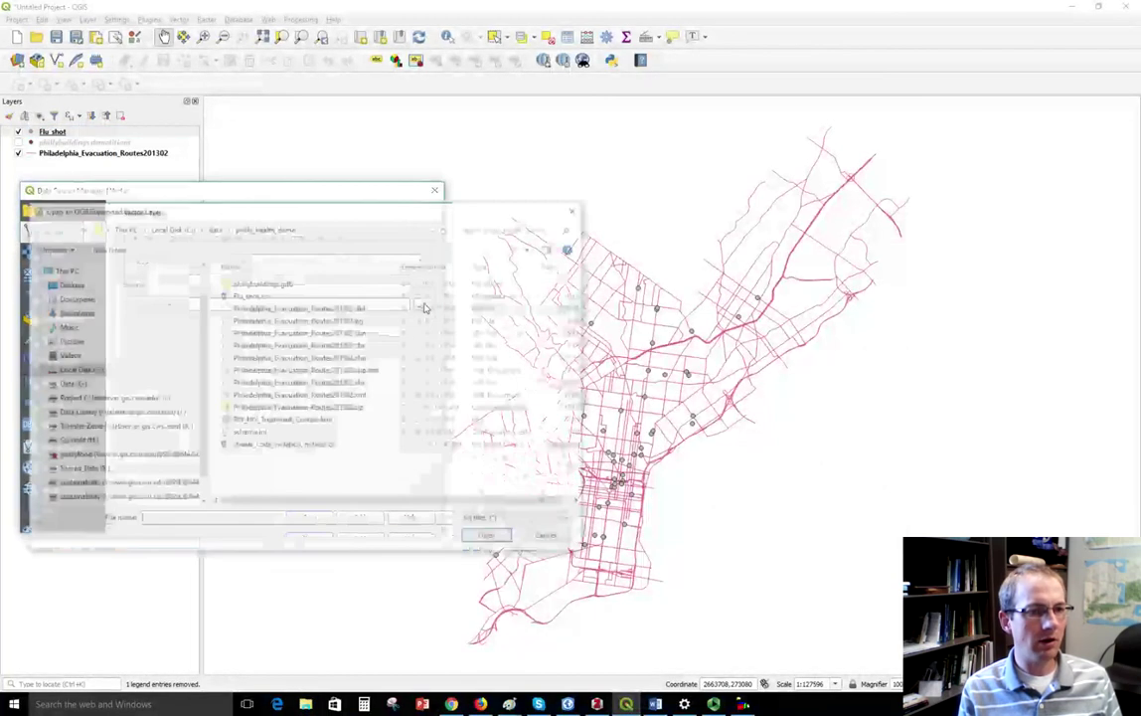
pyautogui.click(283, 420)
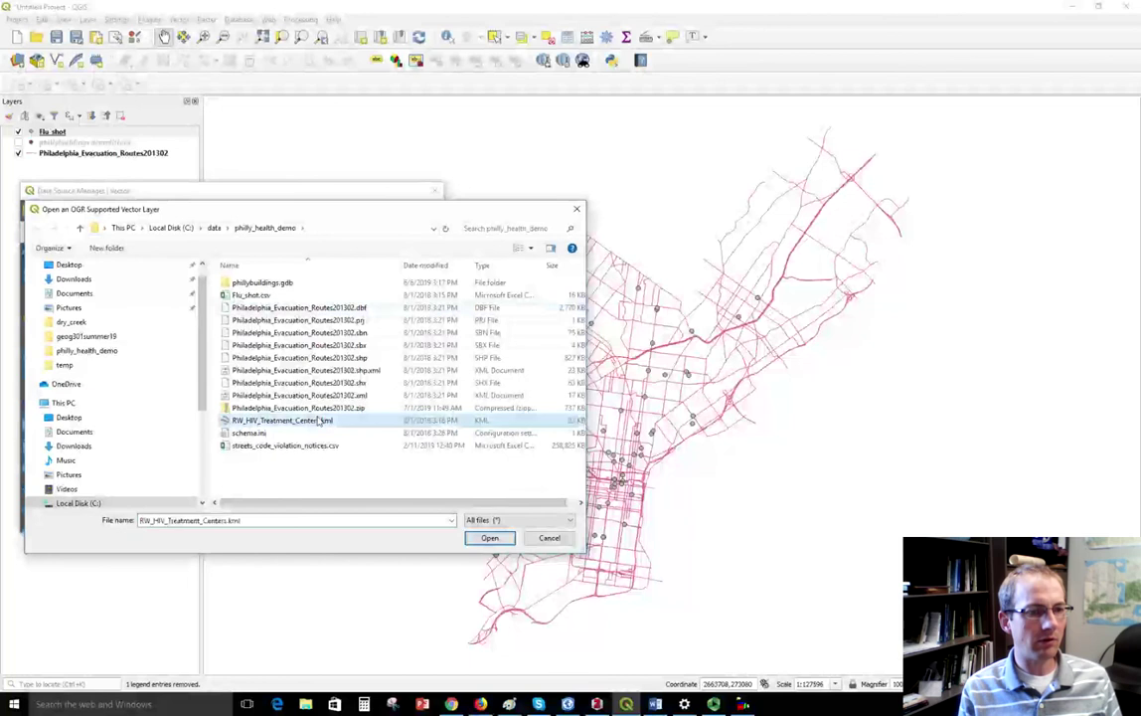
pyautogui.click(490, 538)
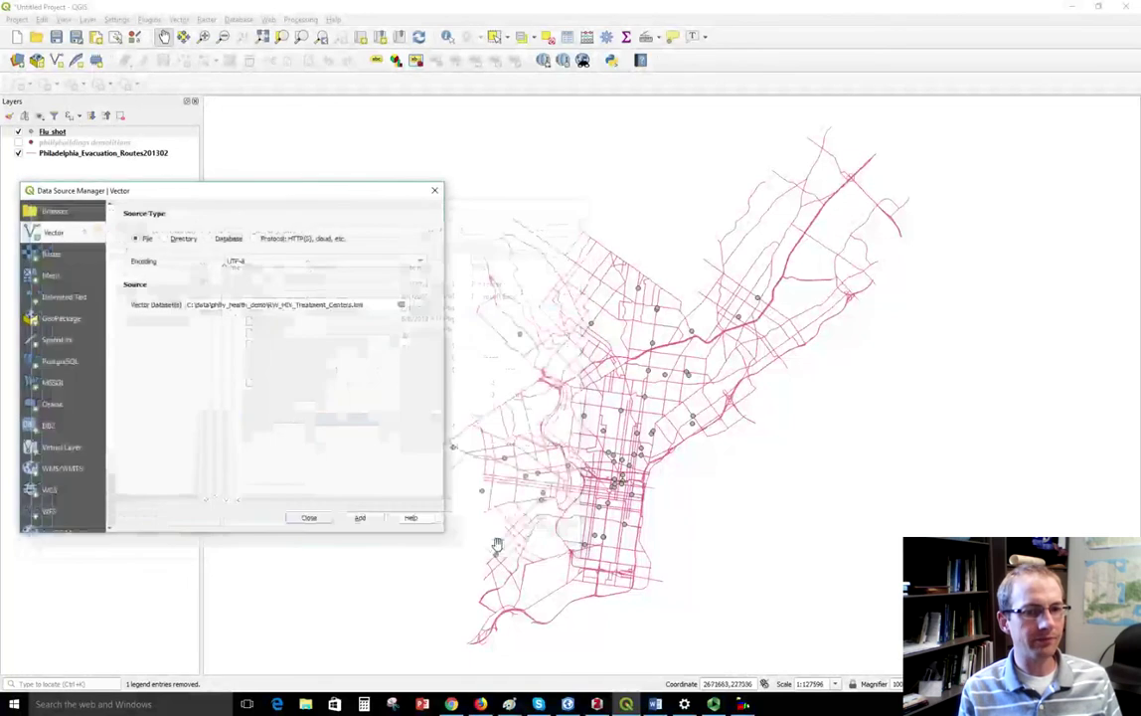
pyautogui.click(360, 519)
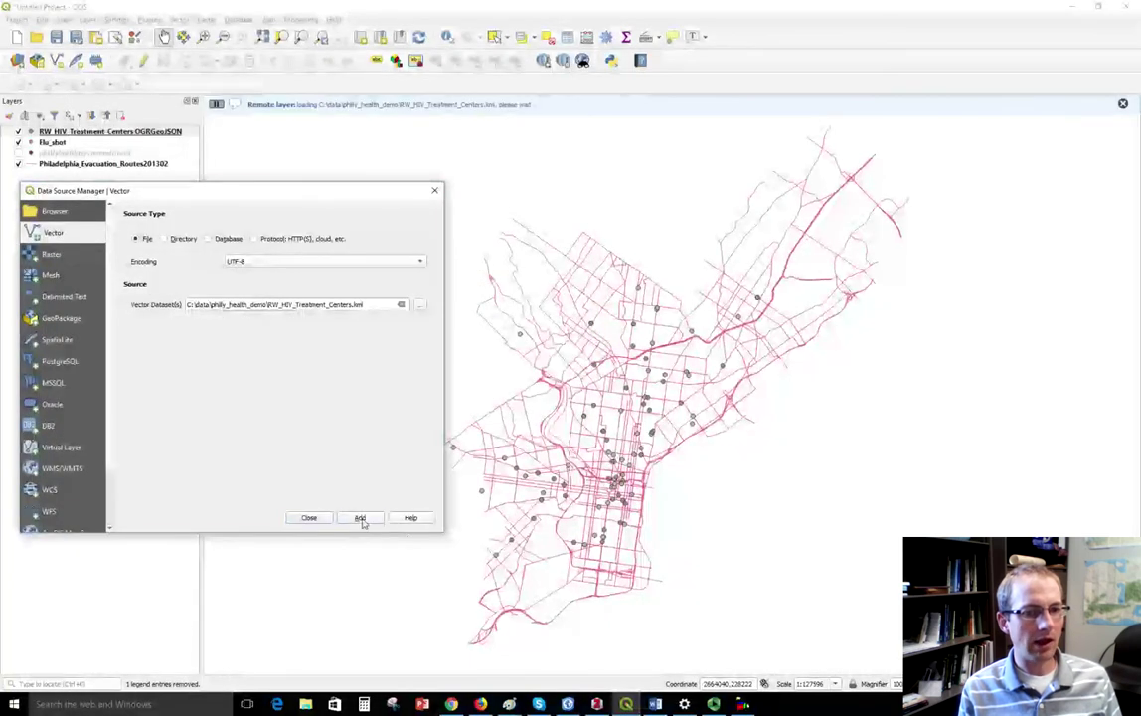
pyautogui.click(433, 192)
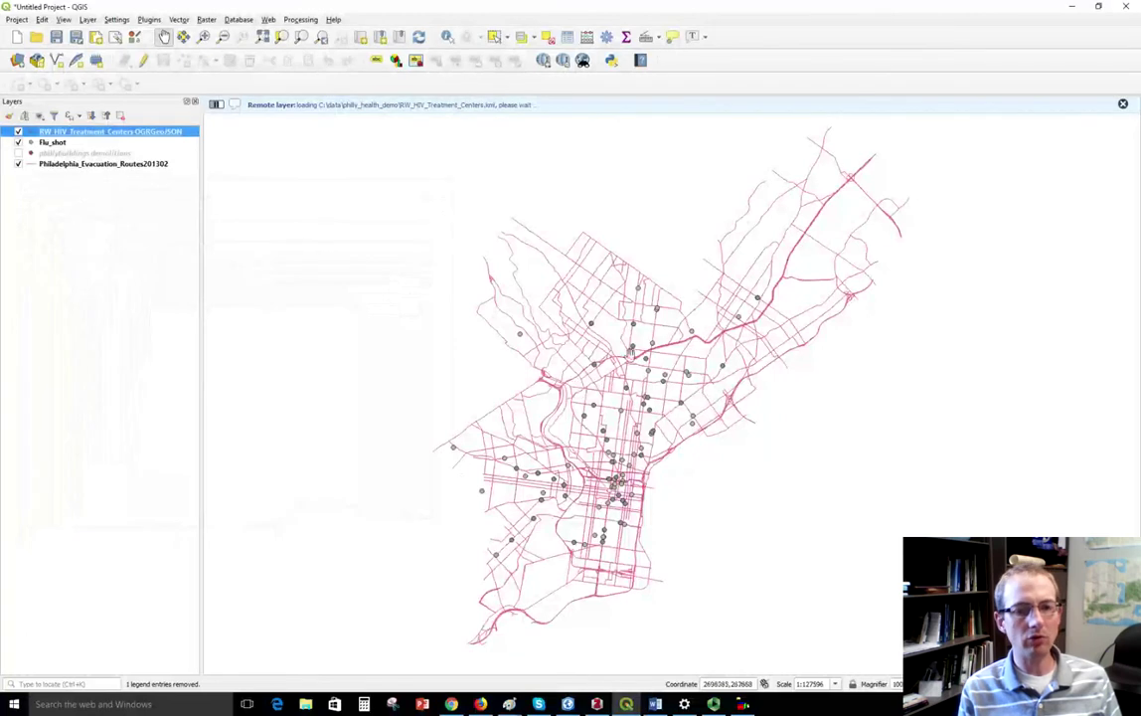